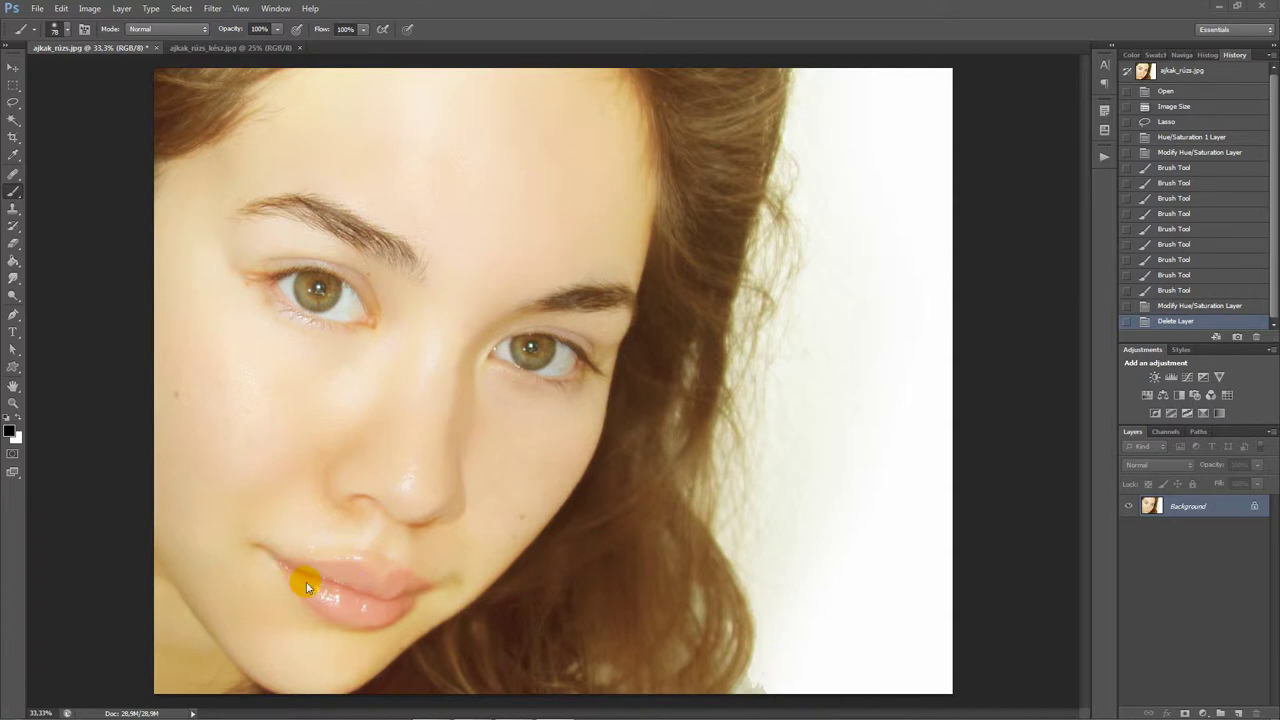
Zoom the portrait to 66.7% and pan down to a close-up of the nose and lips.
{"action": "scroll", "coordinate": [311, 582], "scroll_direction": "up", "scroll_amount": 2}
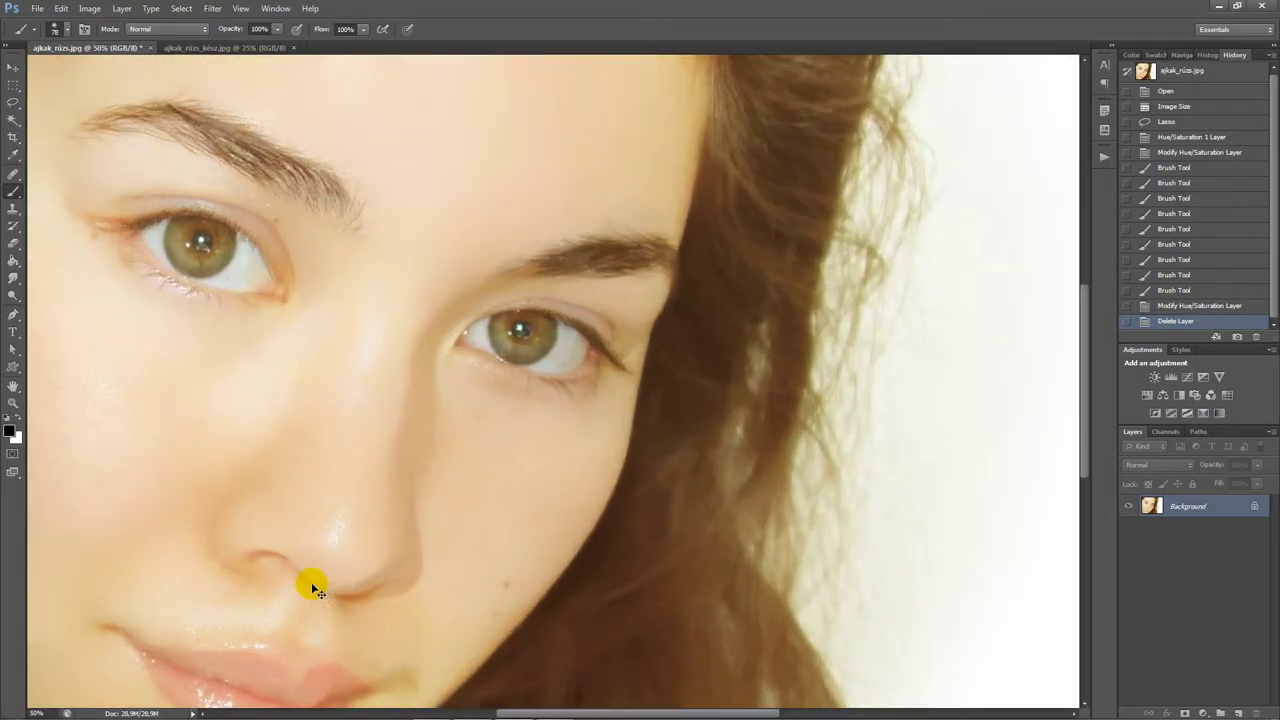
{"action": "scroll", "coordinate": [255, 517], "scroll_direction": "down", "scroll_amount": 2}
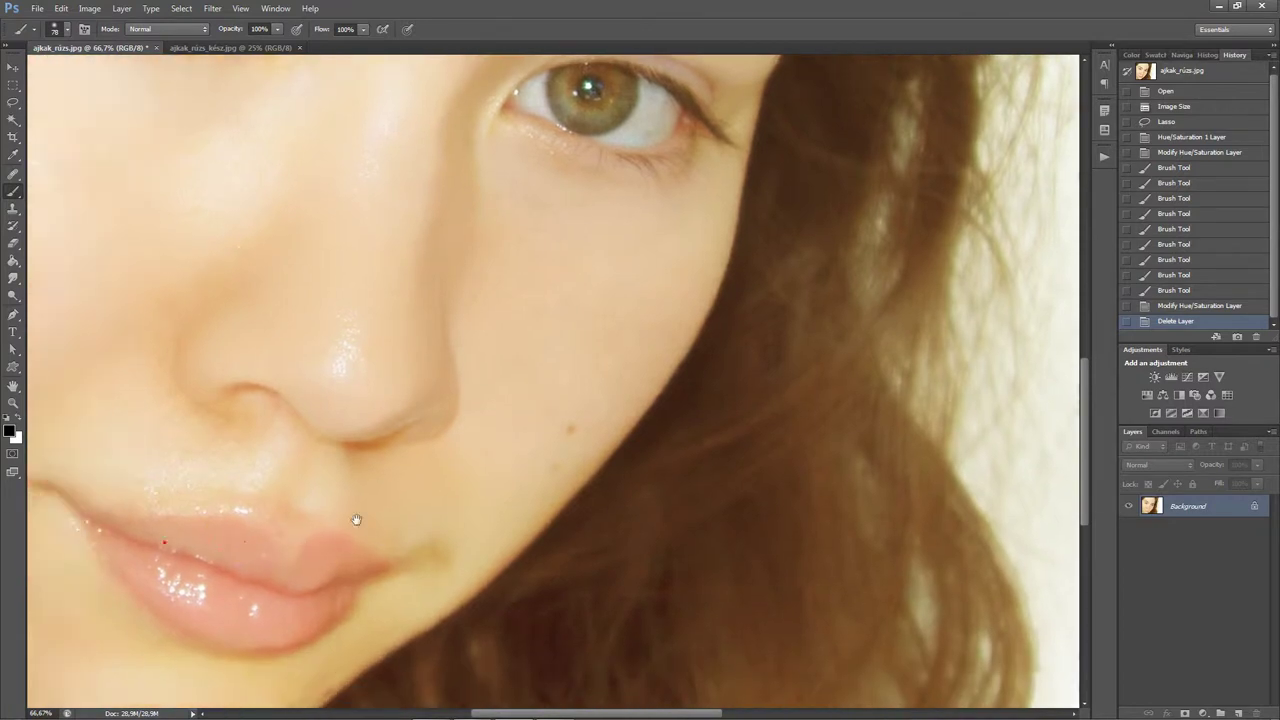
{"action": "left_click_drag", "start_coordinate": [140, 523], "coordinate": [485, 406]}
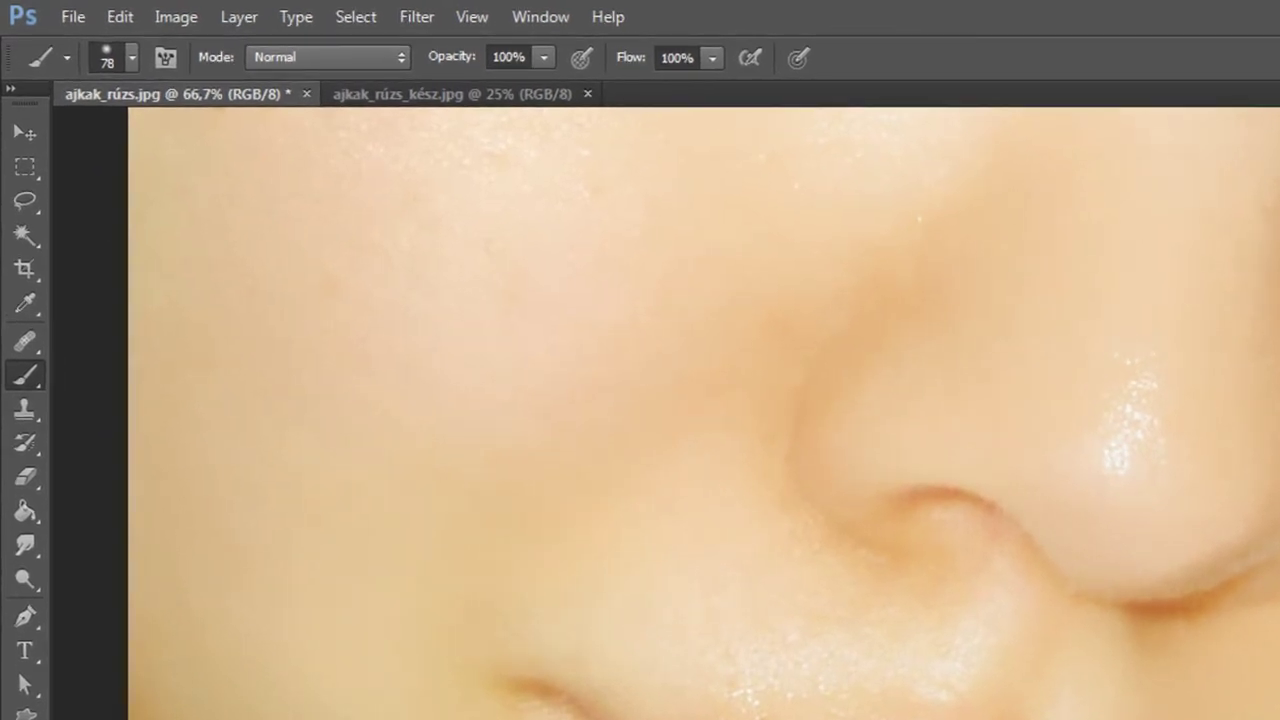
Draw a freehand lasso selection around both lips with a margin of skin.
{"action": "left_click", "coordinate": [25, 203]}
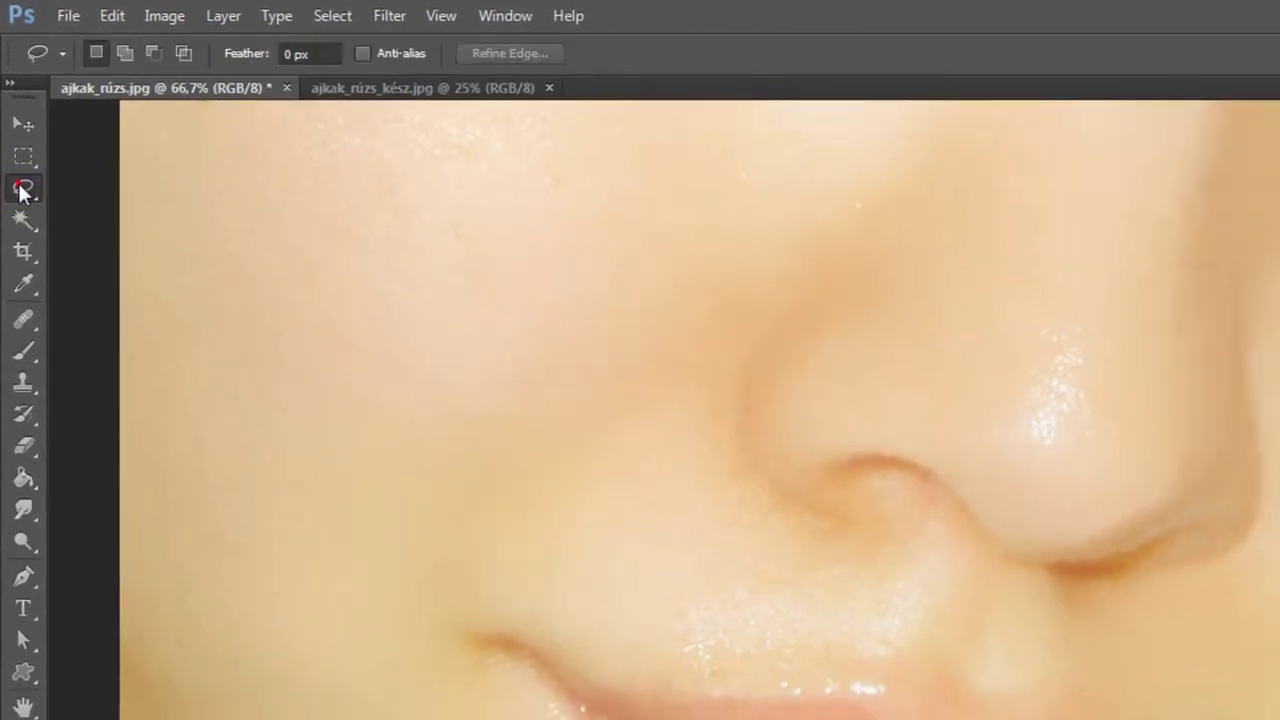
{"action": "mouse_move", "coordinate": [458, 342]}
{"action": "left_mouse_down"}
{"action": "mouse_move", "coordinate": [254, 331]}
{"action": "mouse_move", "coordinate": [271, 417]}
{"action": "mouse_move", "coordinate": [329, 506]}
{"action": "mouse_move", "coordinate": [415, 530]}
{"action": "mouse_move", "coordinate": [557, 531]}
{"action": "mouse_move", "coordinate": [609, 491]}
{"action": "mouse_move", "coordinate": [638, 434]}
{"action": "mouse_move", "coordinate": [620, 380]}
{"action": "mouse_move", "coordinate": [574, 357]}
{"action": "mouse_move", "coordinate": [470, 357]}
{"action": "mouse_move", "coordinate": [455, 344]}
{"action": "left_mouse_up"}
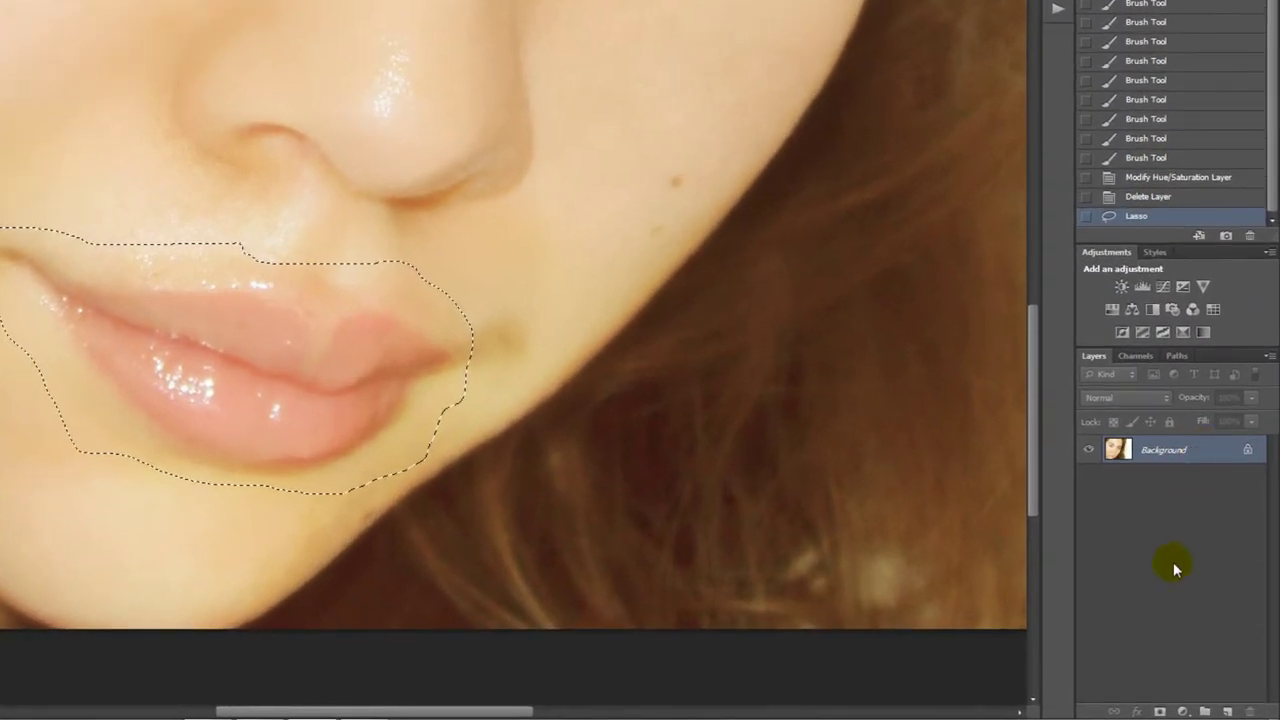
Add a Hue/Saturation adjustment layer and enable on-image targeted adjustment.
{"action": "left_click", "coordinate": [1182, 711]}
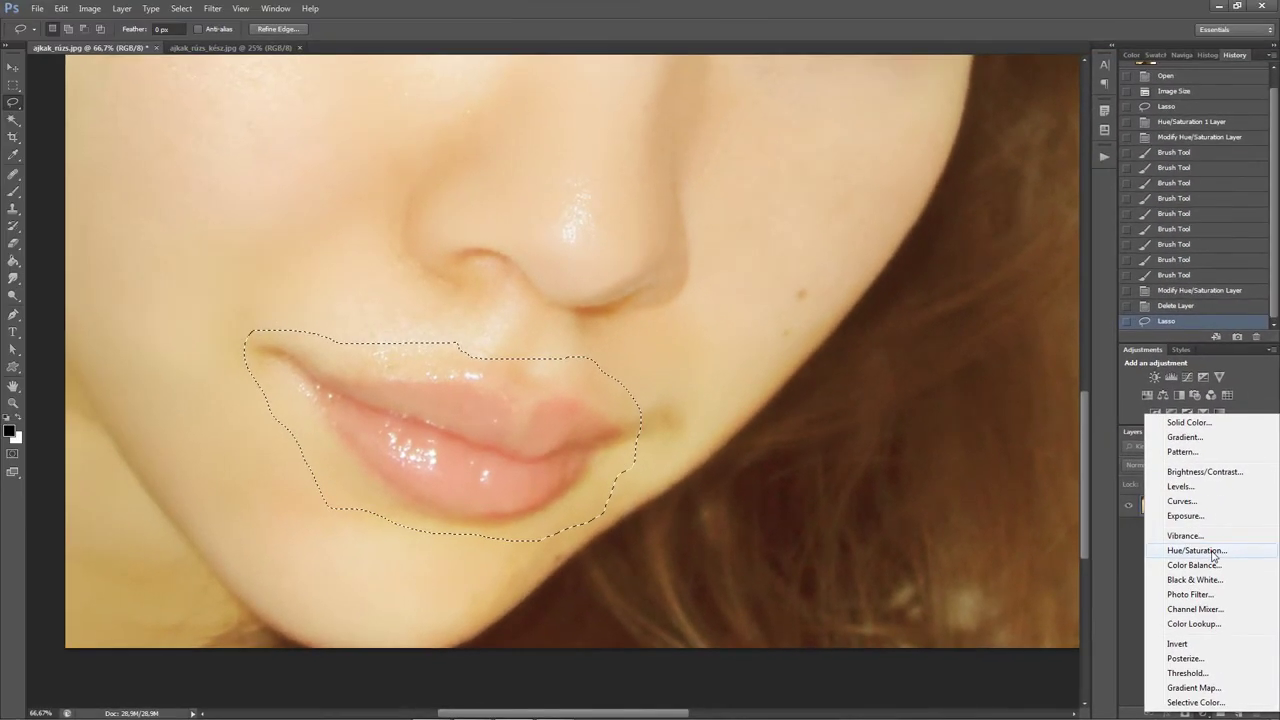
{"action": "left_click", "coordinate": [1195, 515]}
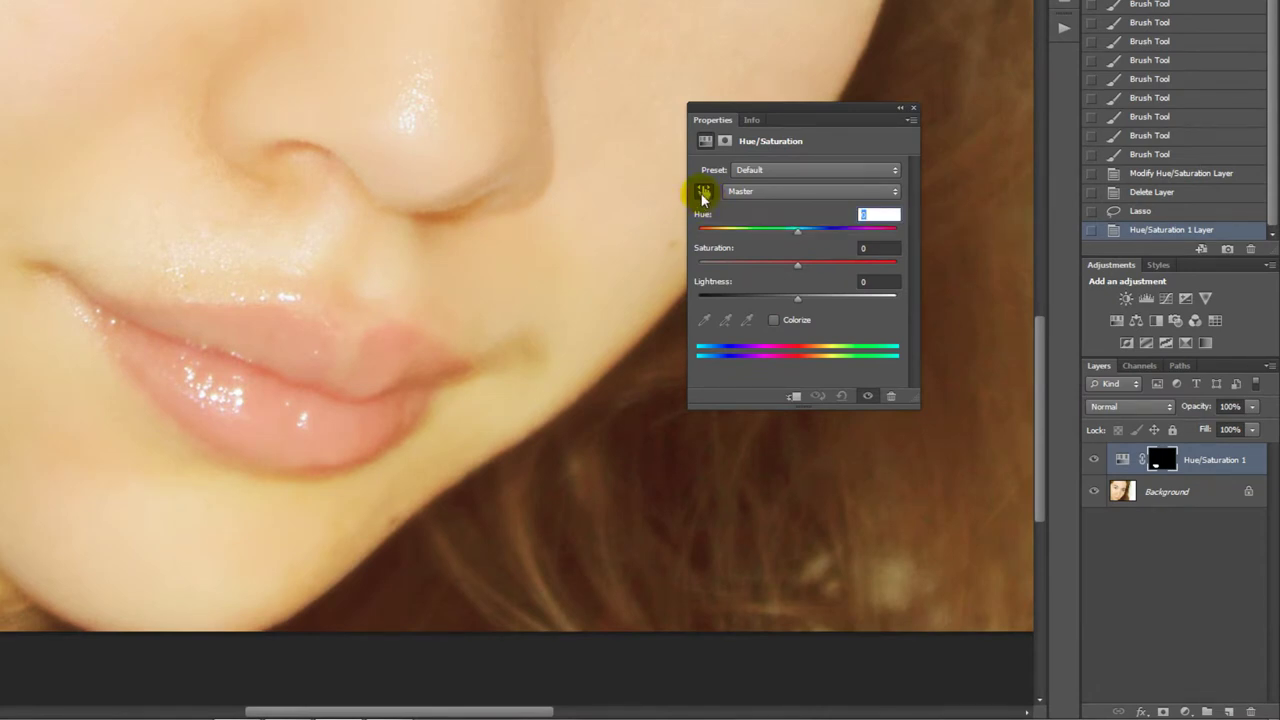
{"action": "left_click", "coordinate": [705, 190]}
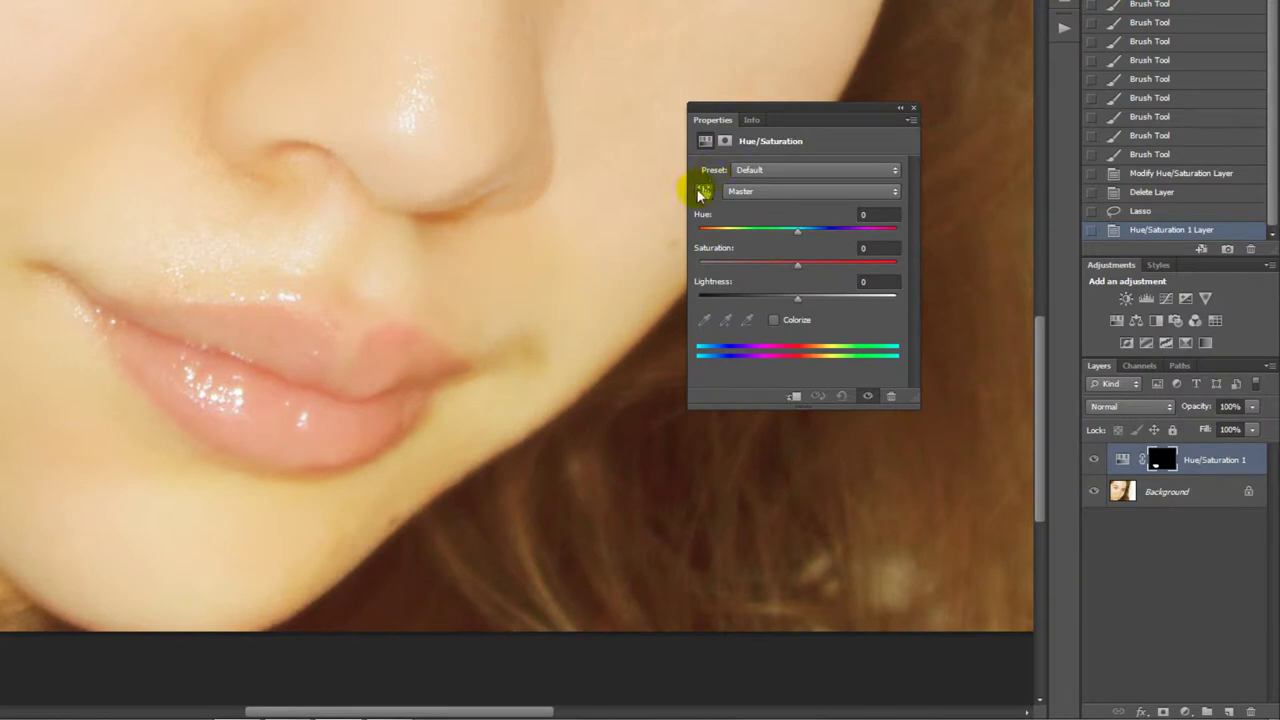
{"action": "left_click_drag", "start_coordinate": [280, 405], "coordinate": [266, 403]}
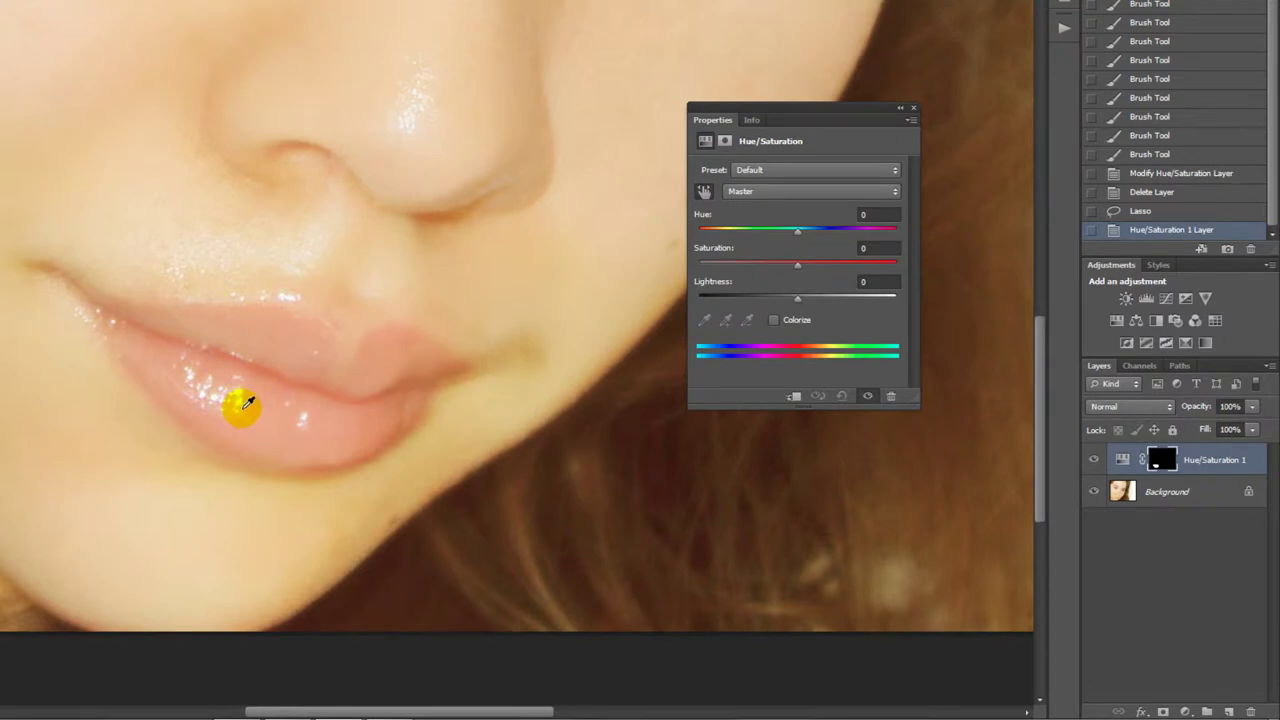
Sample the lip colour and drag Reds saturation up to +100.
{"action": "left_click", "coordinate": [243, 408]}
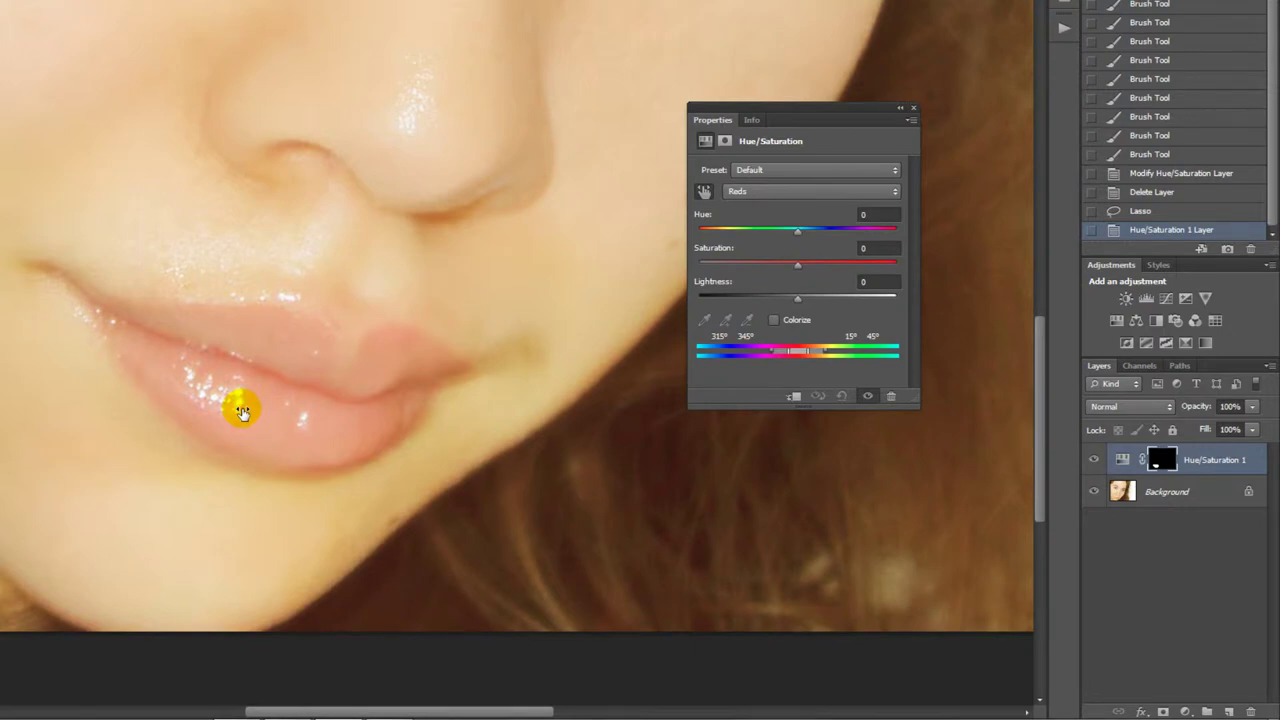
{"action": "left_click_drag", "start_coordinate": [243, 410], "coordinate": [354, 420]}
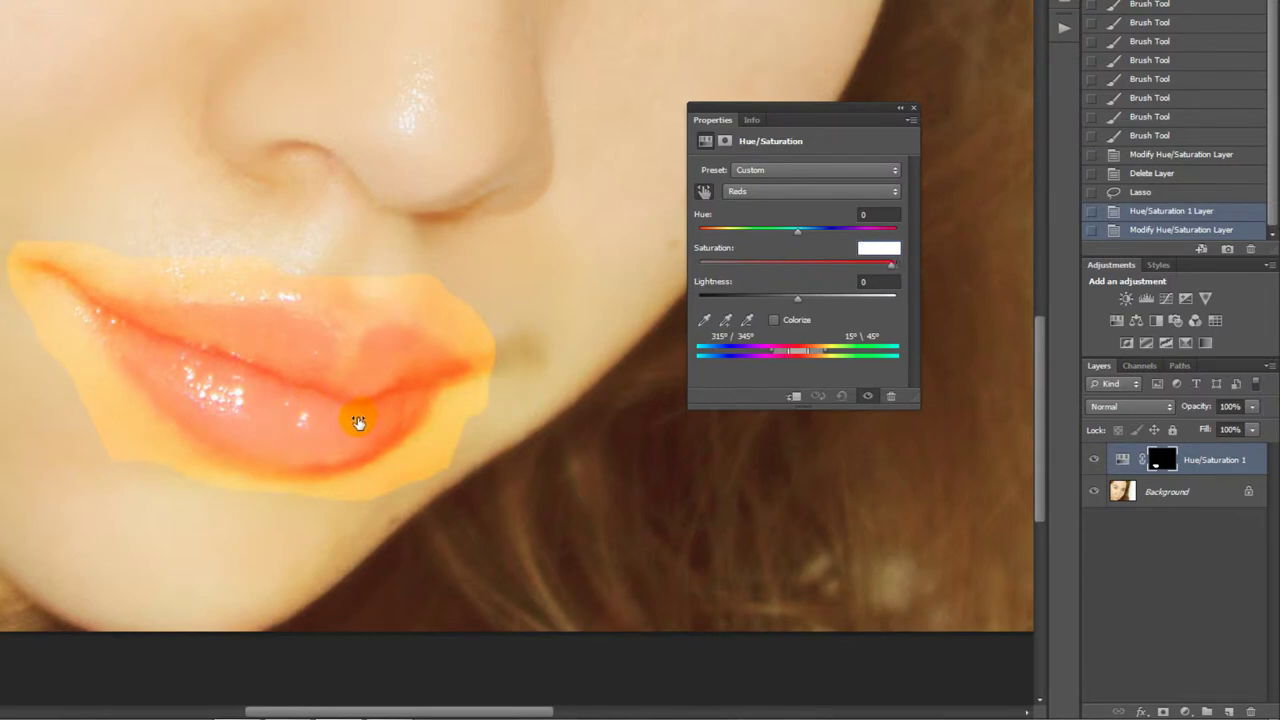
{"action": "left_click_drag", "start_coordinate": [366, 419], "coordinate": [368, 416]}
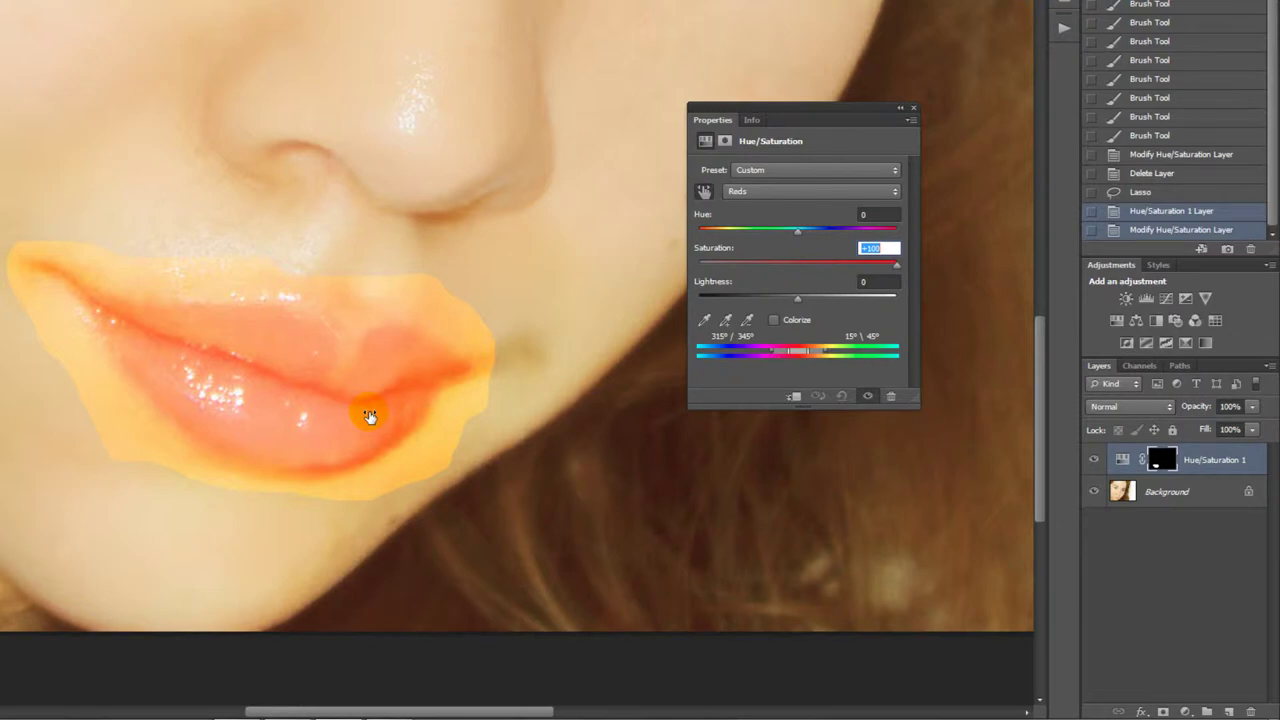
{"action": "left_click_drag", "start_coordinate": [370, 415], "coordinate": [366, 415]}
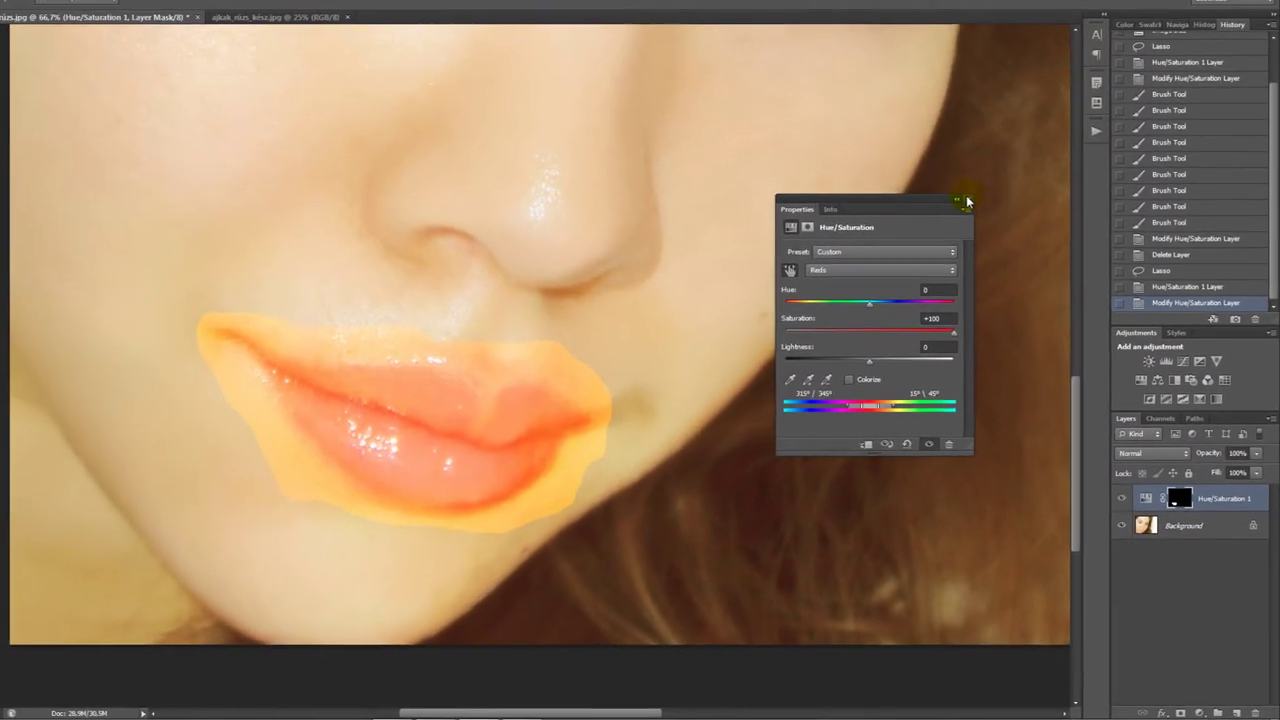
Close Properties and set up a soft 78 px round brush with 0% hardness.
{"action": "left_click", "coordinate": [979, 218]}
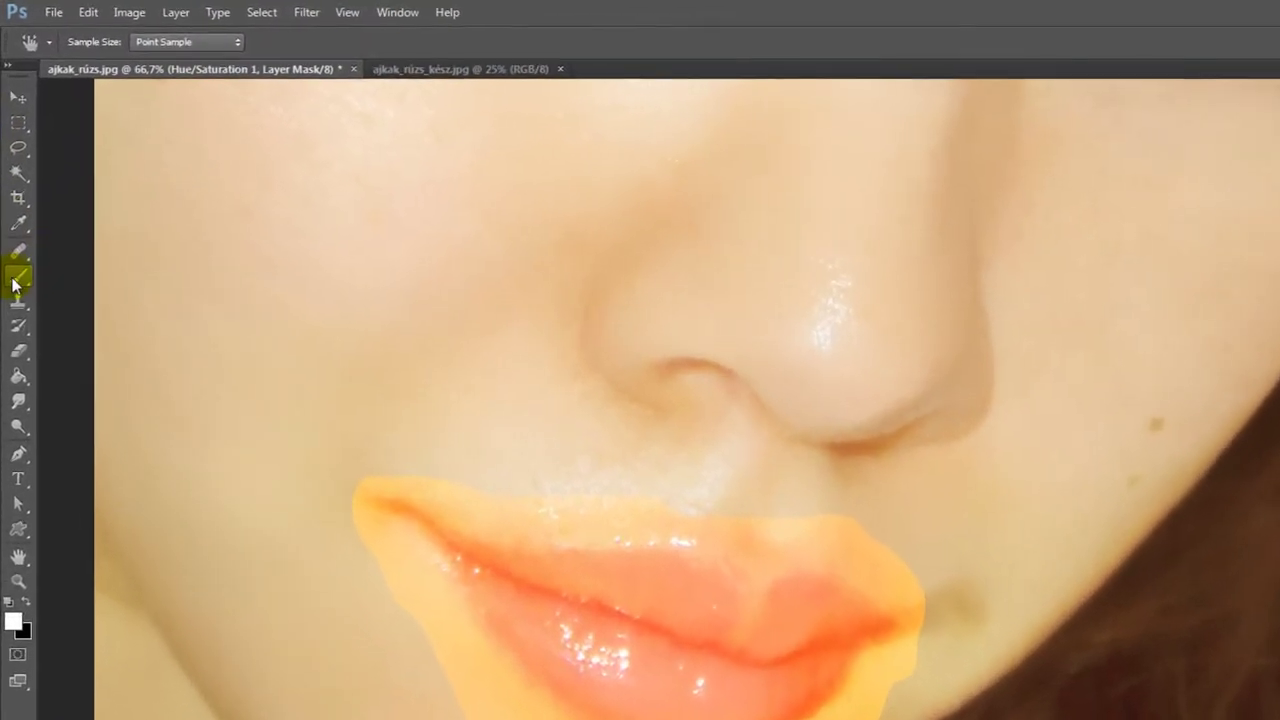
{"action": "left_click", "coordinate": [13, 191]}
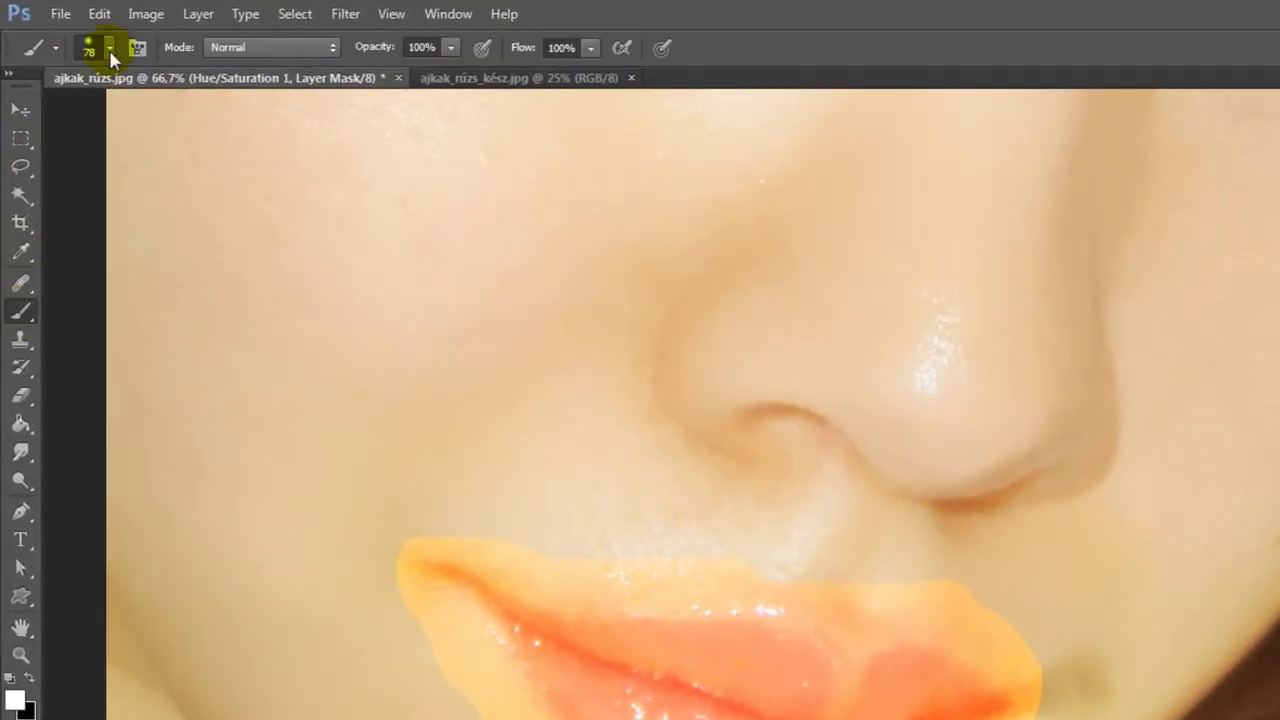
{"action": "left_click", "coordinate": [108, 47]}
{"action": "left_click", "coordinate": [183, 218]}
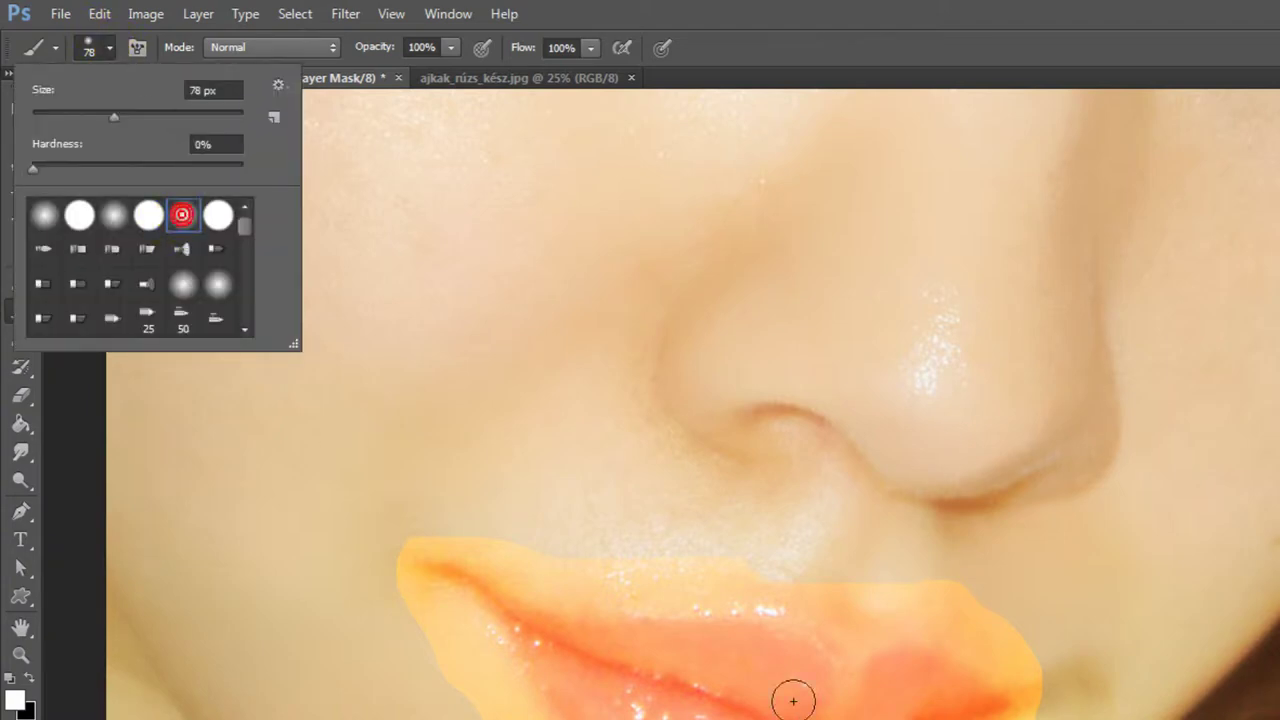
{"action": "left_click", "coordinate": [365, 50]}
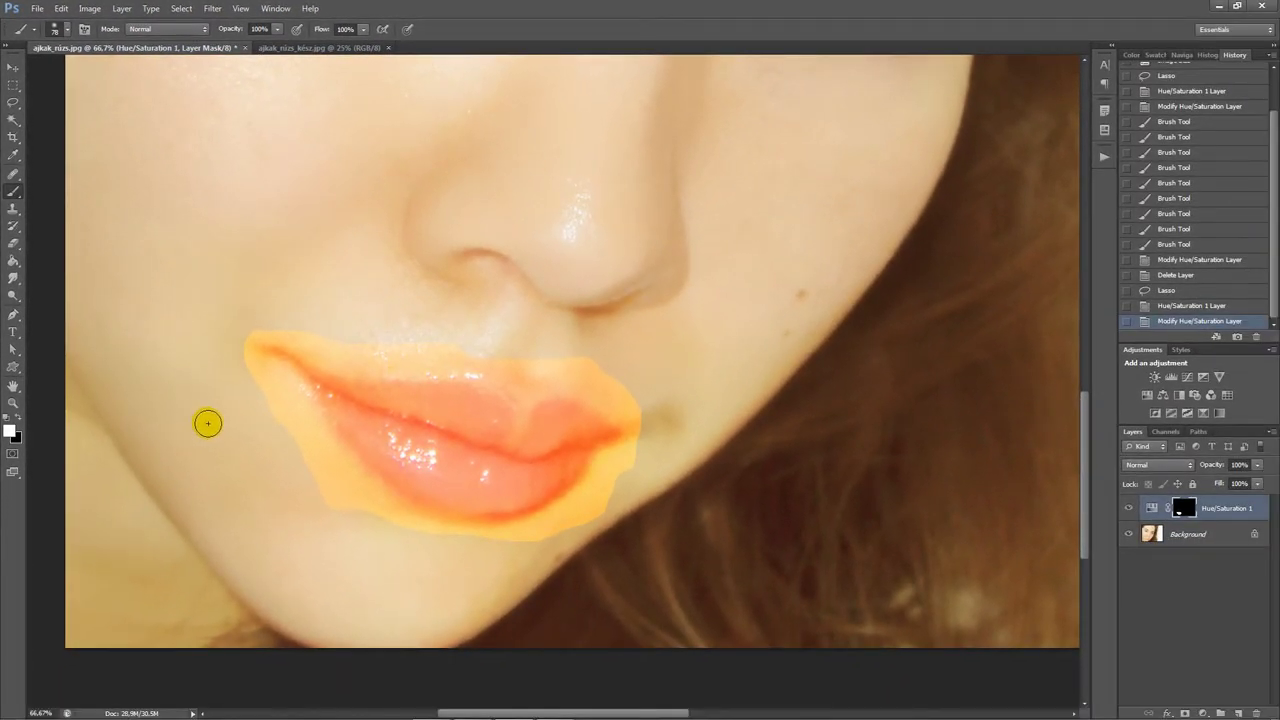
Paint out the tint past the left lip corner, above the upper lip and along the lower lip.
{"action": "left_click", "coordinate": [455, 347]}
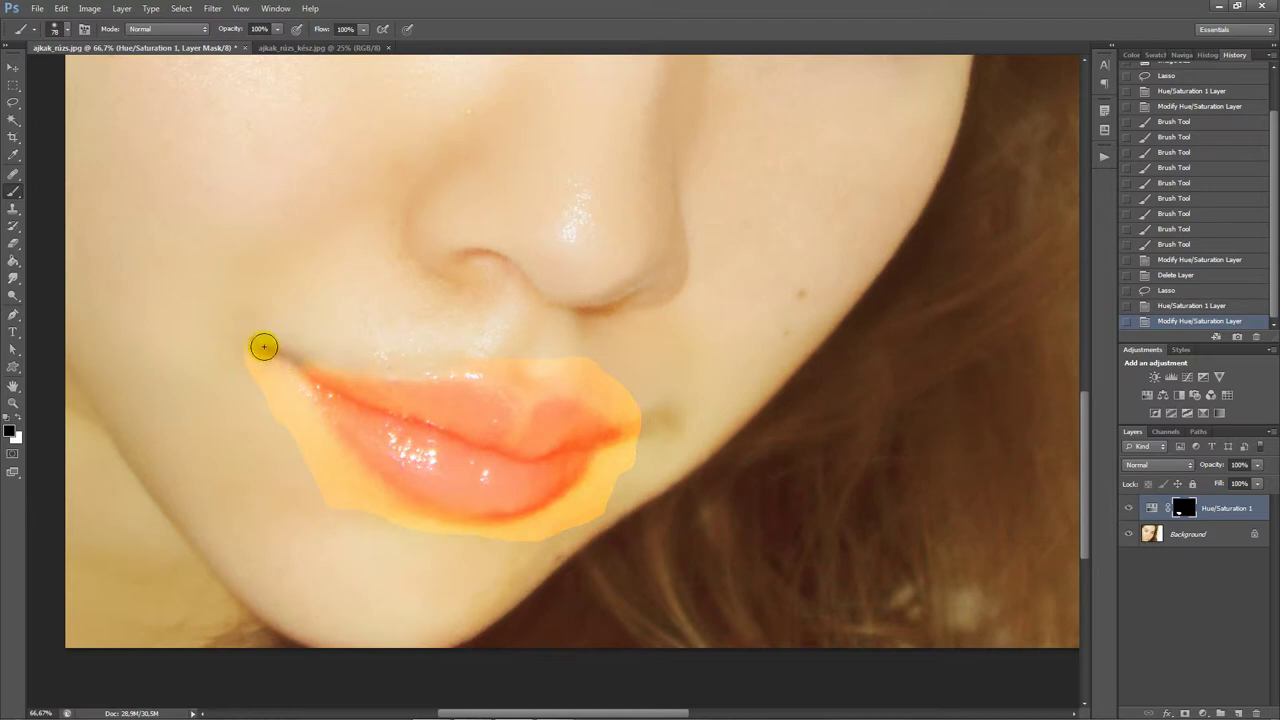
{"action": "mouse_move", "coordinate": [263, 347]}
{"action": "left_mouse_down"}
{"action": "mouse_move", "coordinate": [260, 380]}
{"action": "mouse_move", "coordinate": [294, 431]}
{"action": "mouse_move", "coordinate": [283, 382]}
{"action": "mouse_move", "coordinate": [314, 466]}
{"action": "mouse_move", "coordinate": [326, 474]}
{"action": "mouse_move", "coordinate": [306, 423]}
{"action": "mouse_move", "coordinate": [386, 507]}
{"action": "mouse_move", "coordinate": [357, 486]}
{"action": "mouse_move", "coordinate": [351, 471]}
{"action": "mouse_move", "coordinate": [424, 526]}
{"action": "mouse_move", "coordinate": [517, 531]}
{"action": "mouse_move", "coordinate": [590, 509]}
{"action": "mouse_move", "coordinate": [543, 529]}
{"action": "mouse_move", "coordinate": [637, 429]}
{"action": "mouse_move", "coordinate": [577, 357]}
{"action": "mouse_move", "coordinate": [606, 383]}
{"action": "left_mouse_up"}
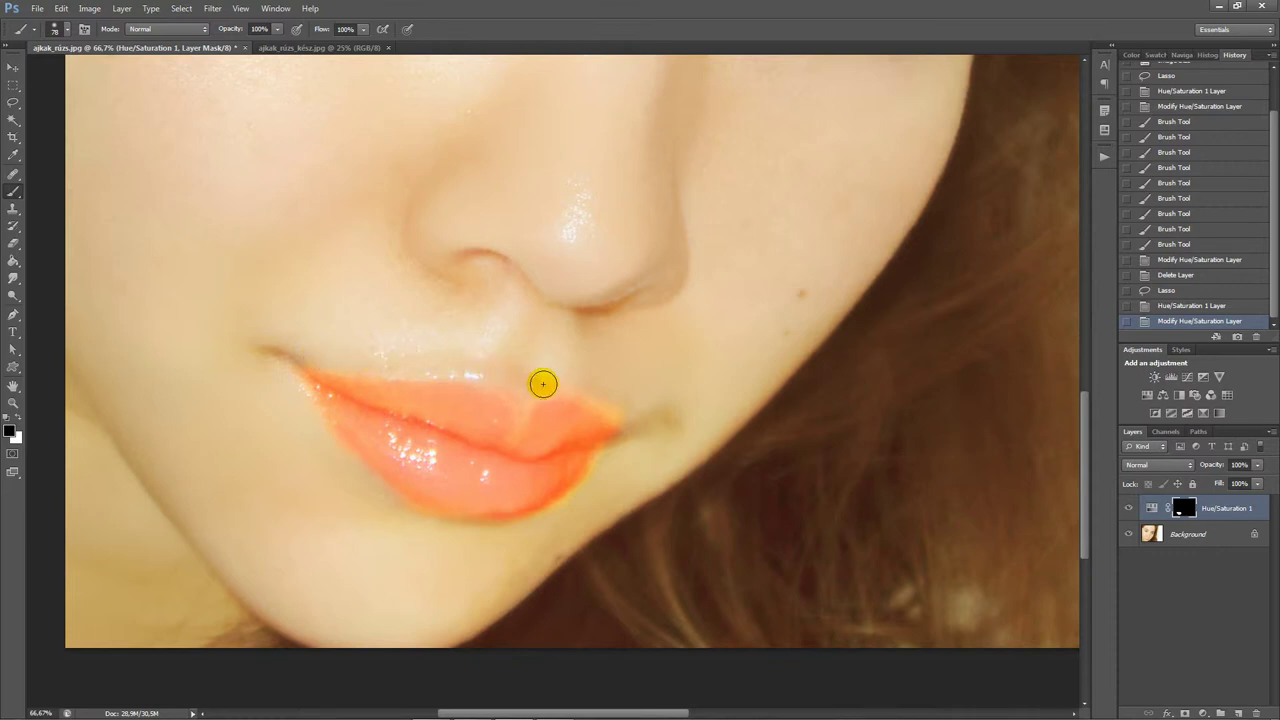
{"action": "mouse_move", "coordinate": [542, 383]}
{"action": "left_mouse_down"}
{"action": "mouse_move", "coordinate": [586, 383]}
{"action": "mouse_move", "coordinate": [651, 417]}
{"action": "left_mouse_up"}
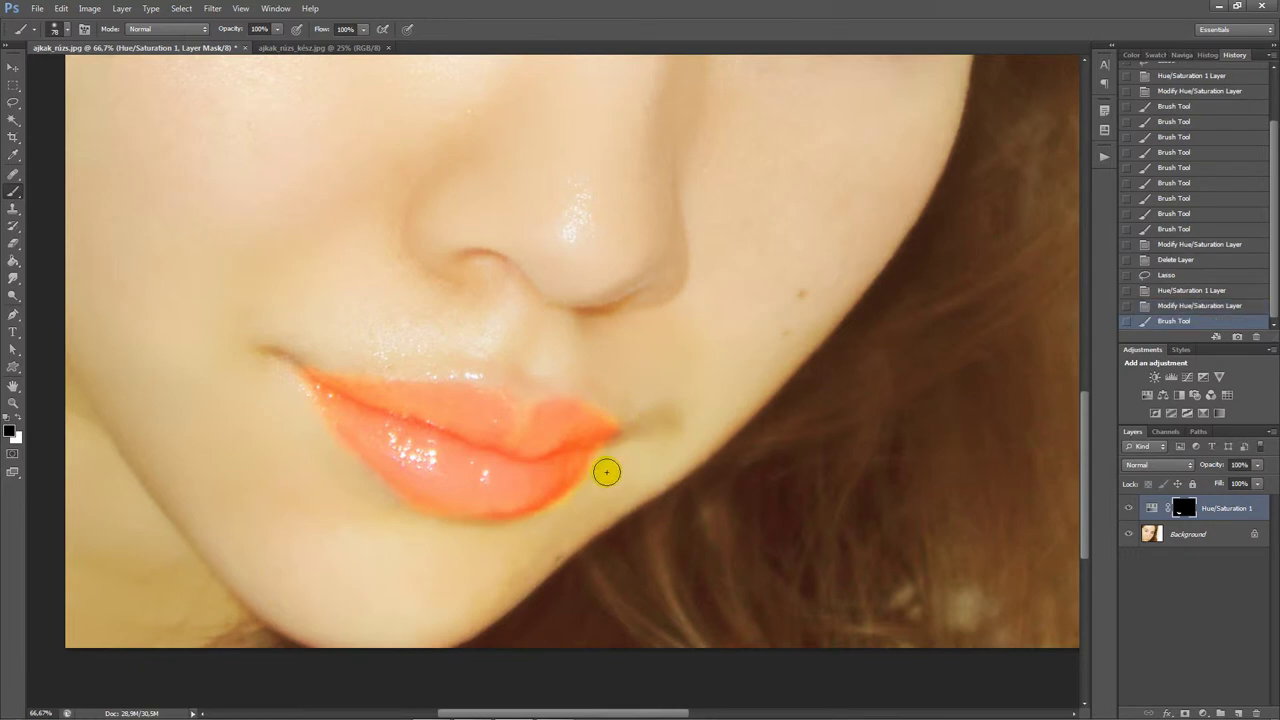
{"action": "mouse_move", "coordinate": [606, 472]}
{"action": "left_mouse_down"}
{"action": "mouse_move", "coordinate": [517, 529]}
{"action": "mouse_move", "coordinate": [409, 514]}
{"action": "left_mouse_up"}
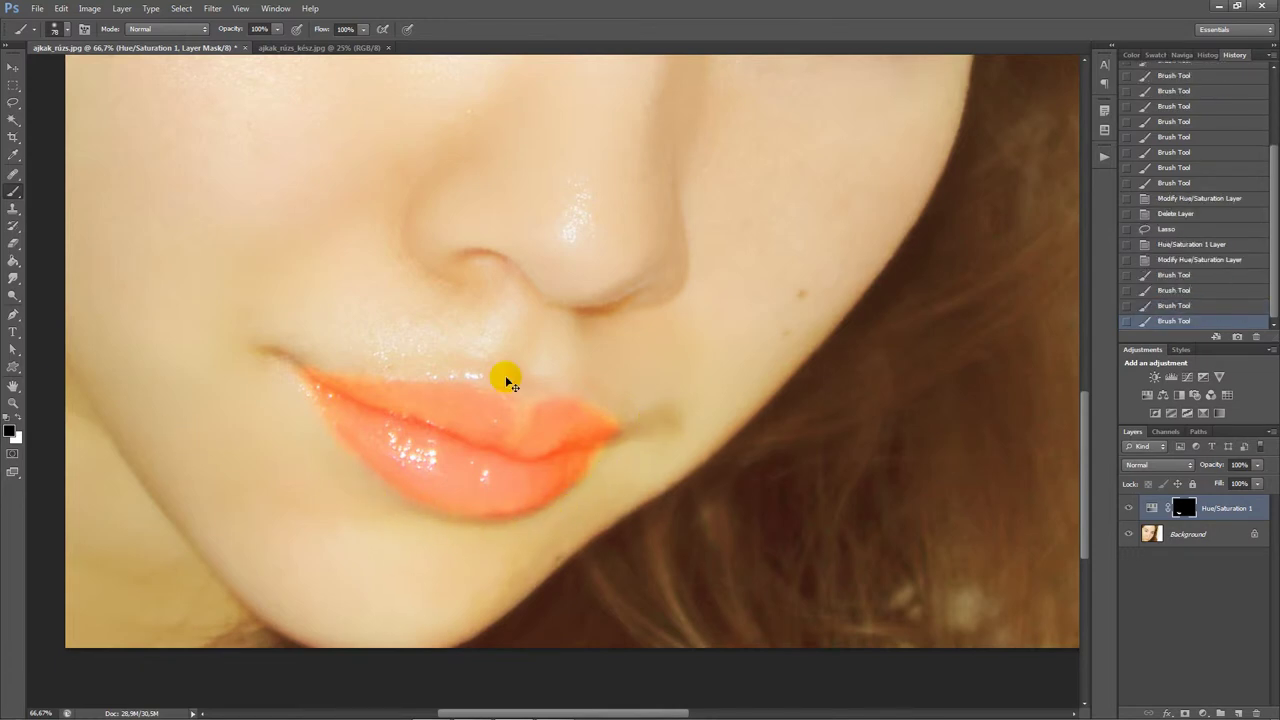
Paint the mask at the lower lip's right corner and select the Hue/Saturation 1 layer.
{"action": "scroll", "coordinate": [505, 375], "scroll_direction": "down", "scroll_amount": 1}
{"action": "scroll", "coordinate": [505, 375], "scroll_direction": "down", "scroll_amount": 1}
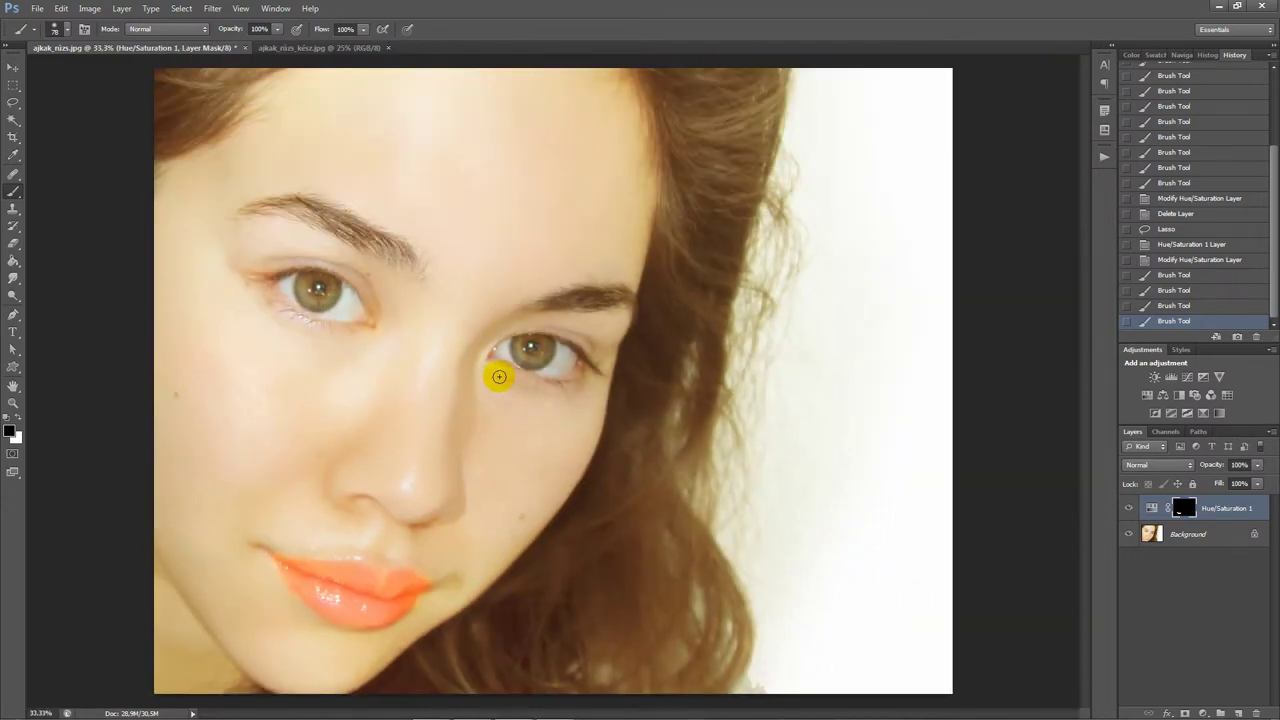
{"action": "mouse_move", "coordinate": [437, 603]}
{"action": "left_mouse_down"}
{"action": "mouse_move", "coordinate": [422, 609]}
{"action": "mouse_move", "coordinate": [430, 575]}
{"action": "left_mouse_up"}
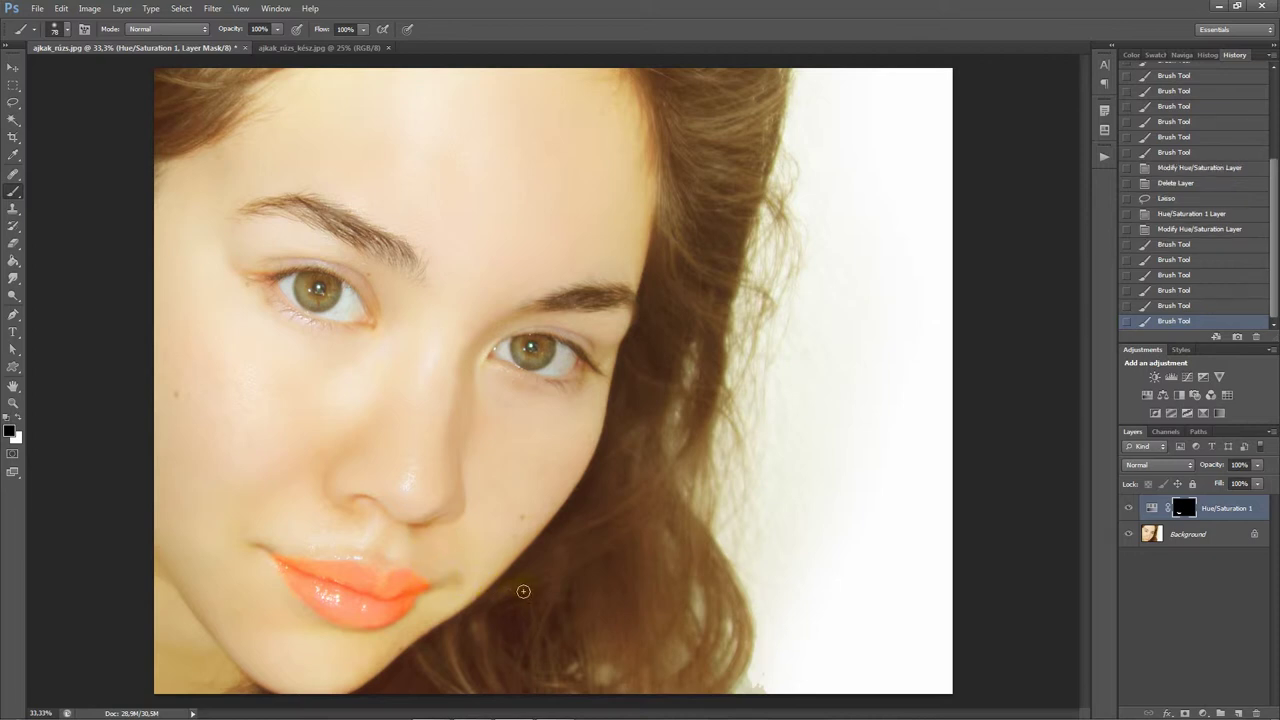
{"action": "left_click", "coordinate": [429, 608]}
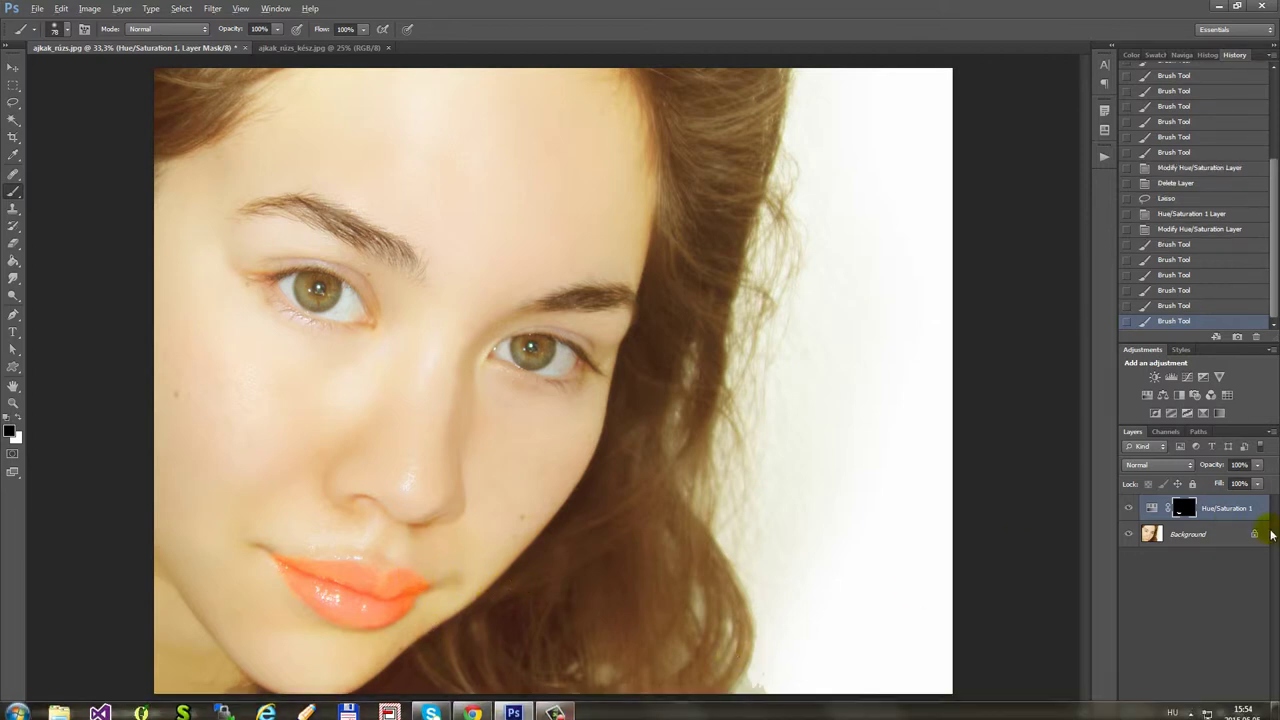
{"action": "left_click", "coordinate": [1206, 511]}
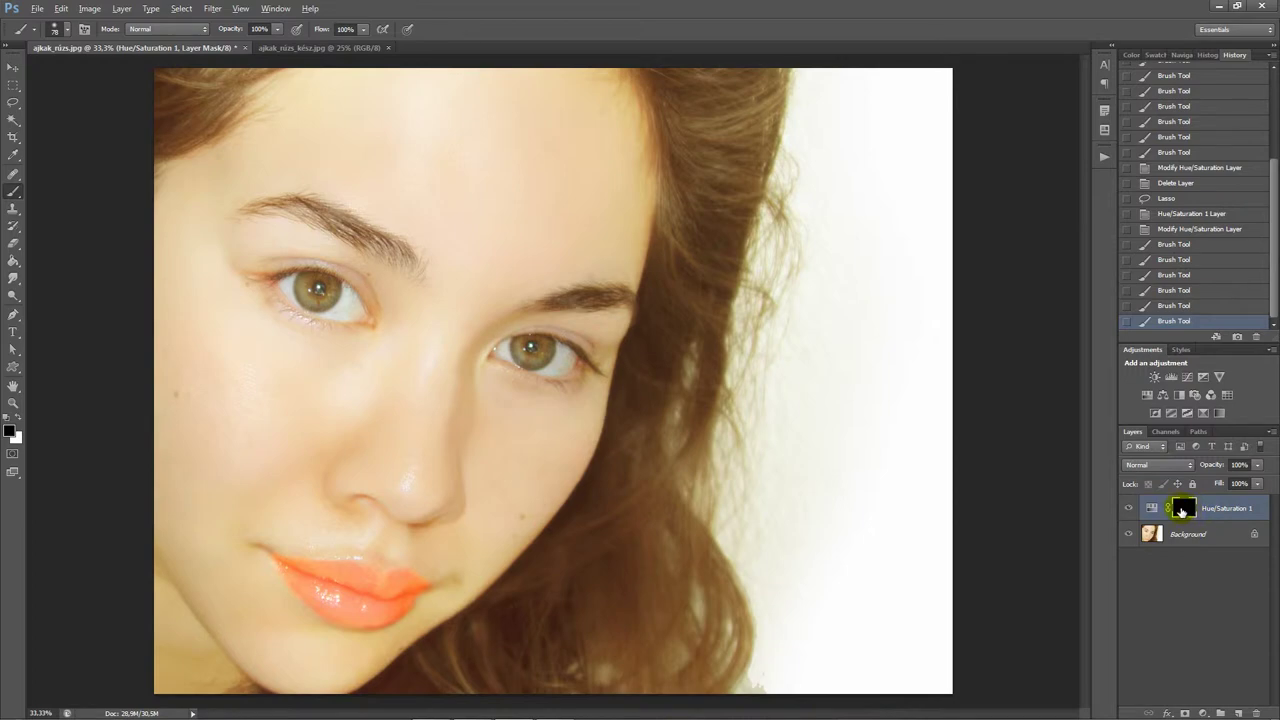
Show the mask alone, zoom in, and paint black at its top edge and left tip.
{"action": "left_click", "coordinate": [1183, 510], "text": "alt"}
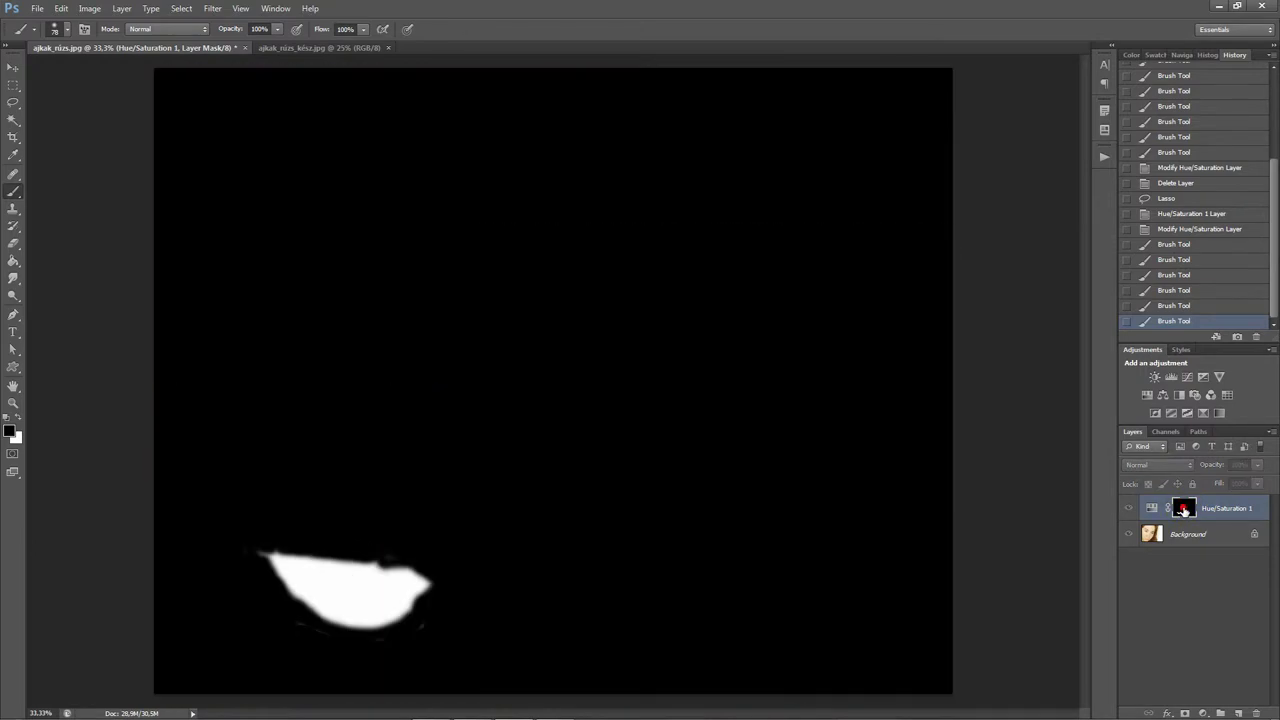
{"action": "scroll", "coordinate": [392, 509], "scroll_direction": "up", "scroll_amount": 2}
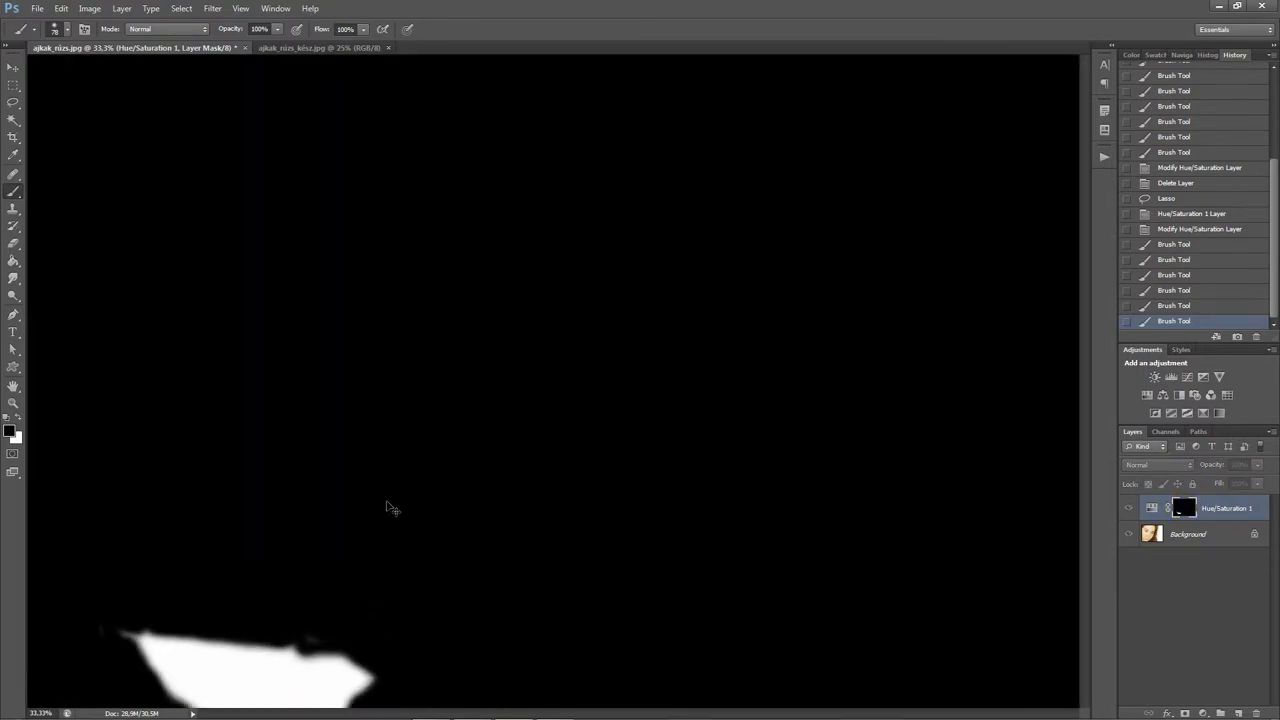
{"action": "left_click_drag", "start_coordinate": [367, 663], "coordinate": [434, 363]}
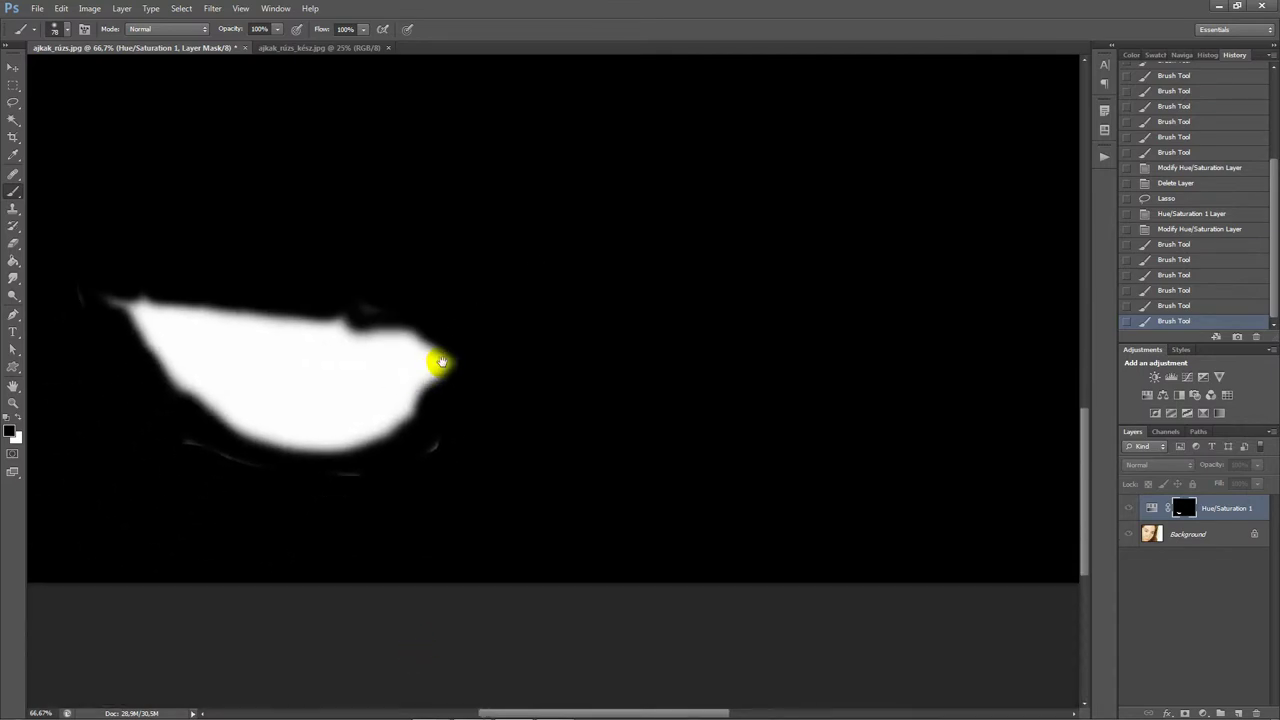
{"action": "left_click", "coordinate": [335, 305]}
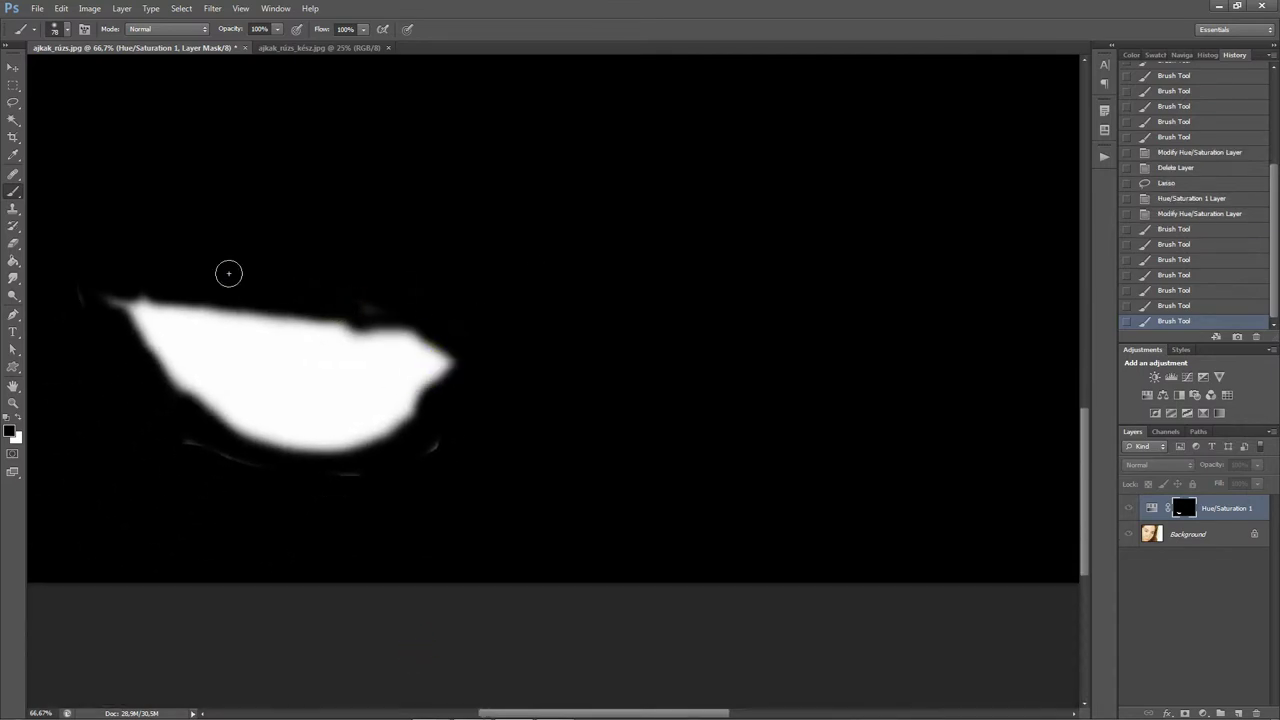
{"action": "left_click_drag", "start_coordinate": [151, 286], "coordinate": [130, 292]}
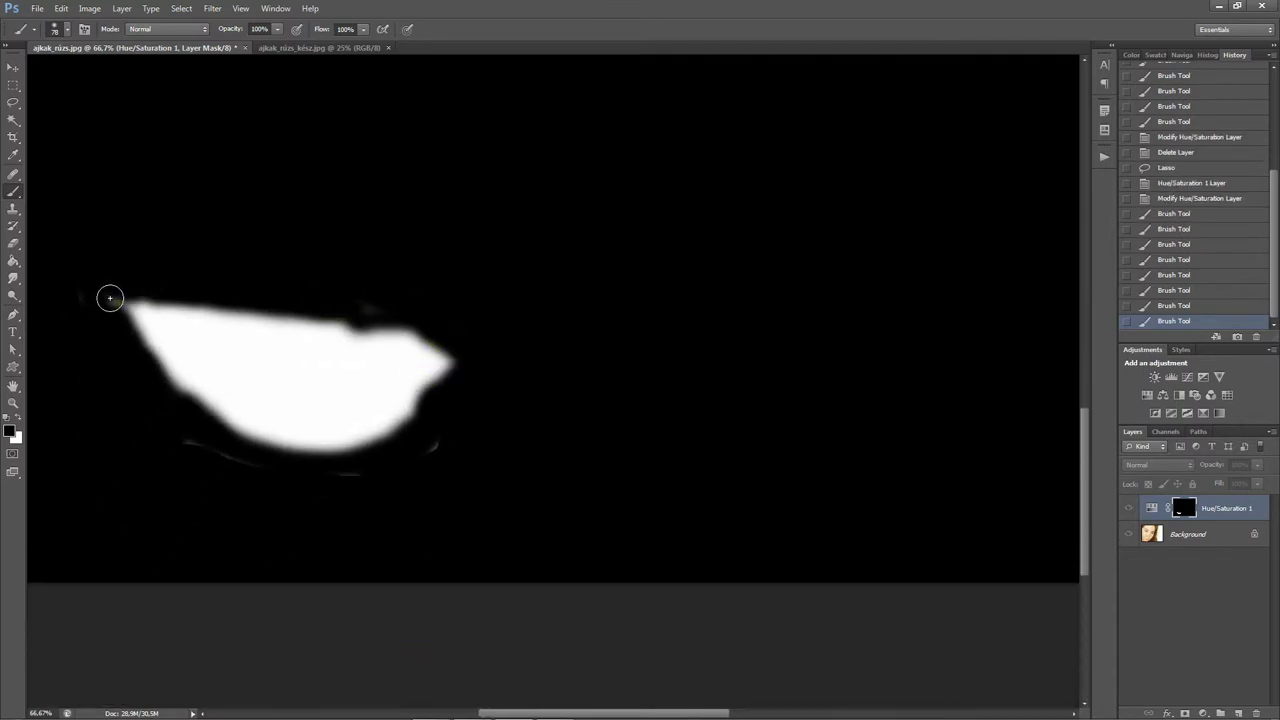
{"action": "left_click", "coordinate": [106, 294]}
{"action": "left_click", "coordinate": [456, 447]}
Black out the grey stroke below the lips, top-edge spots and right tip, then zoom out.
{"action": "mouse_move", "coordinate": [389, 469]}
{"action": "left_mouse_down"}
{"action": "mouse_move", "coordinate": [288, 477]}
{"action": "mouse_move", "coordinate": [166, 425]}
{"action": "left_mouse_up"}
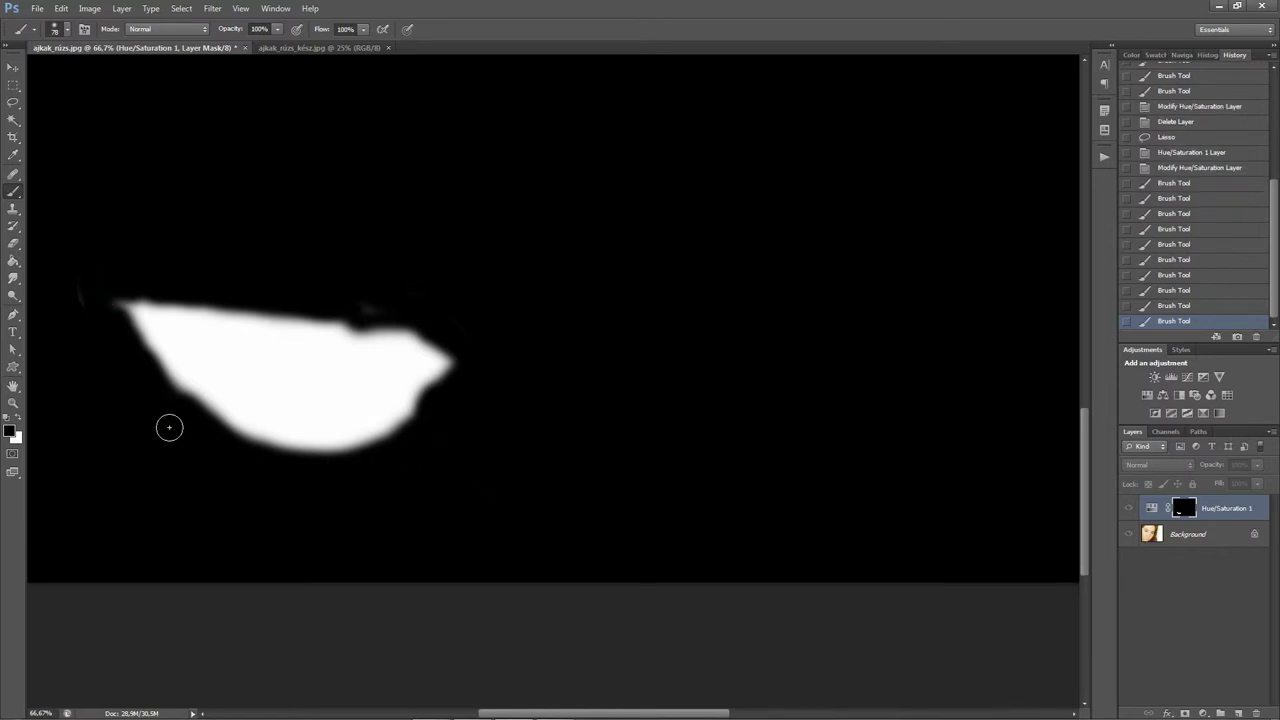
{"action": "left_click", "coordinate": [427, 419]}
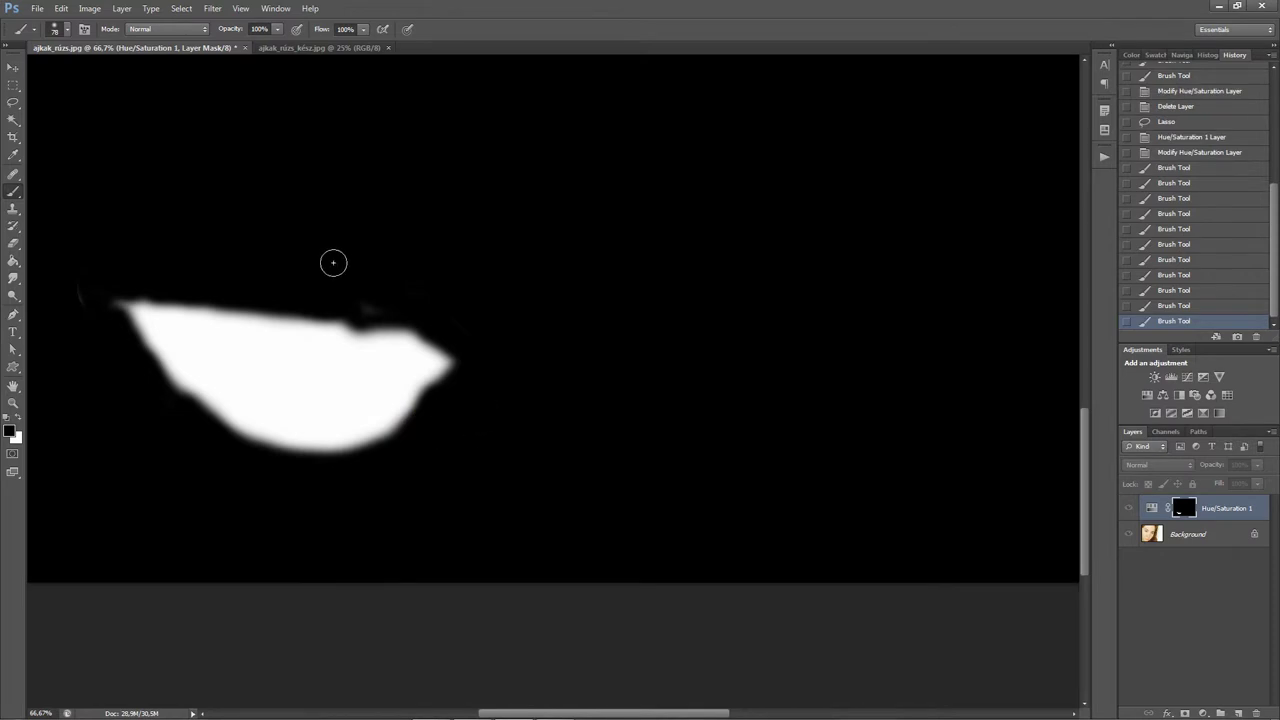
{"action": "mouse_move", "coordinate": [337, 306]}
{"action": "left_mouse_down"}
{"action": "mouse_move", "coordinate": [380, 303]}
{"action": "mouse_move", "coordinate": [343, 306]}
{"action": "left_mouse_up"}
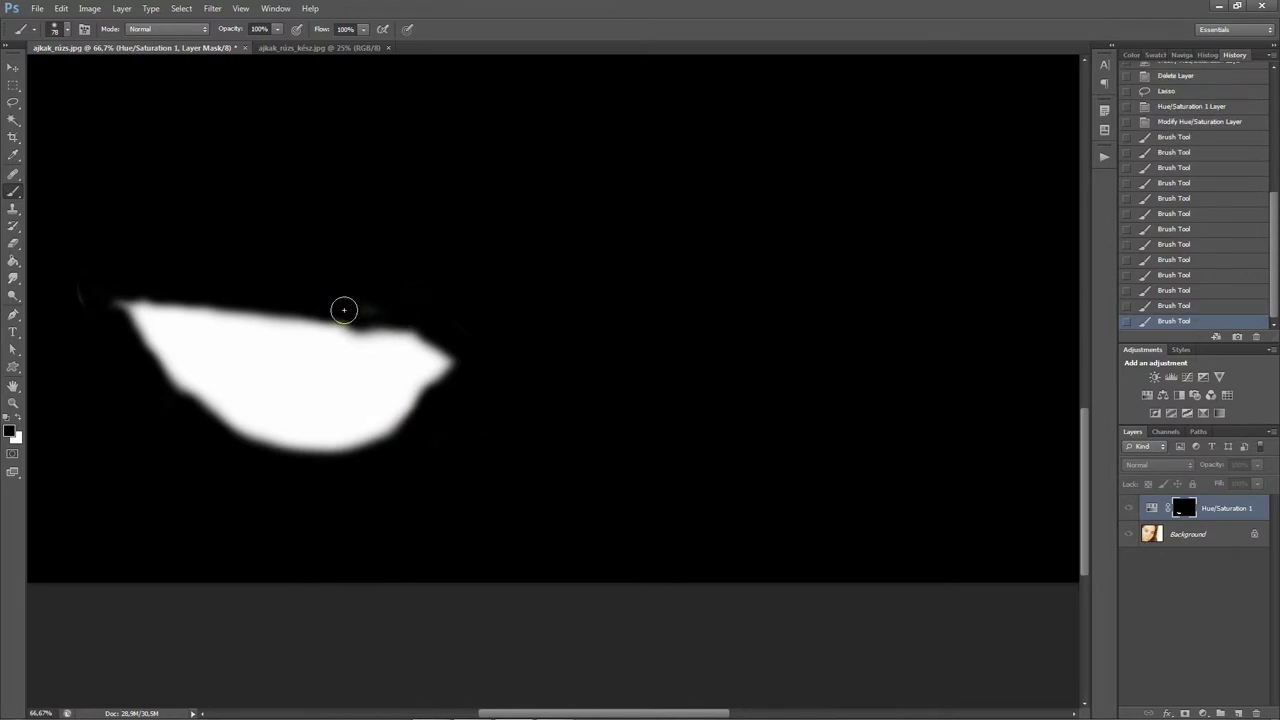
{"action": "left_click", "coordinate": [477, 337]}
{"action": "key", "text": "ctrl+minus"}
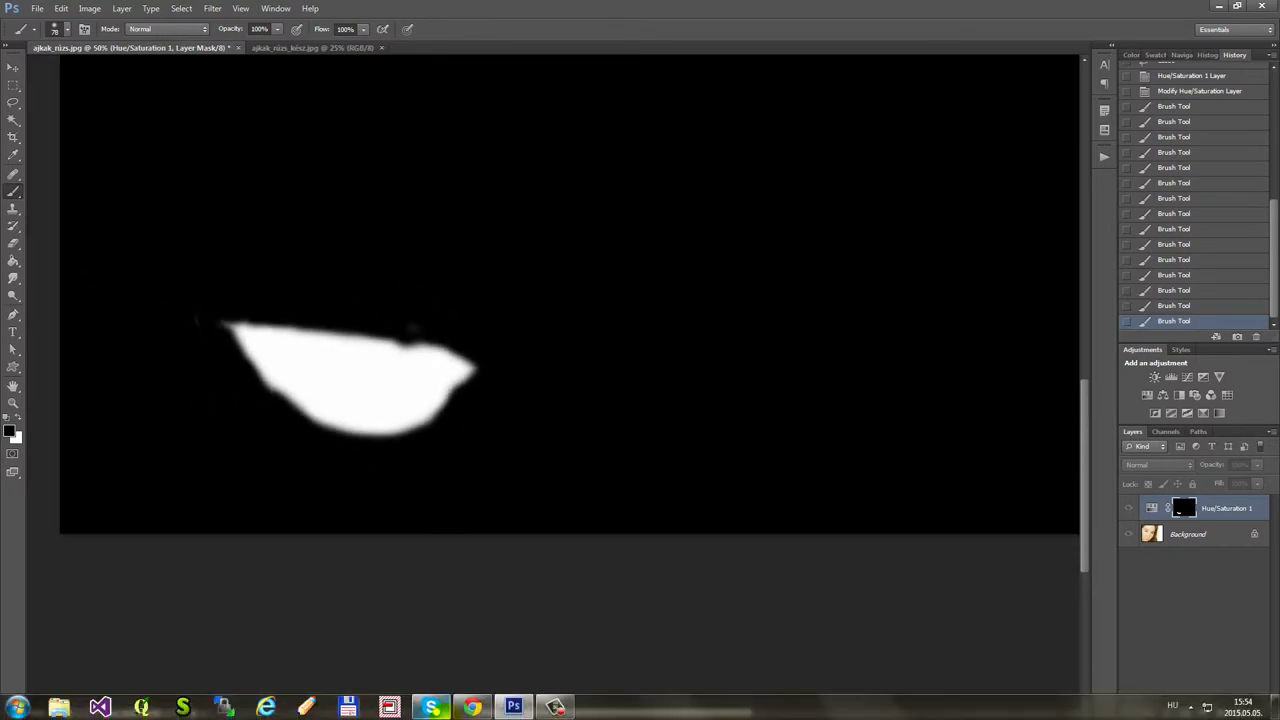
{"action": "key", "text": "ctrl+minus"}
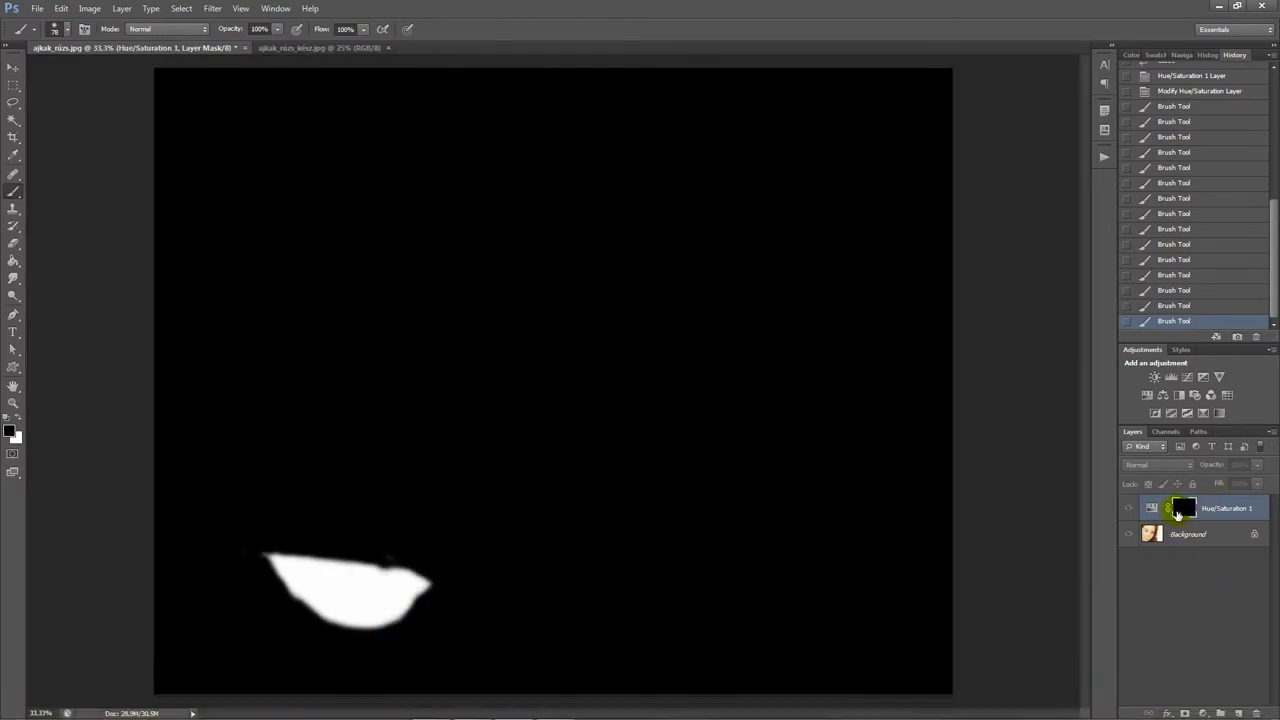
{"action": "left_click", "coordinate": [1177, 513]}
Return to the photo view, zoom out, and touch up the mask at the lip's left corner.
{"action": "left_click", "coordinate": [1184, 511], "text": "alt"}
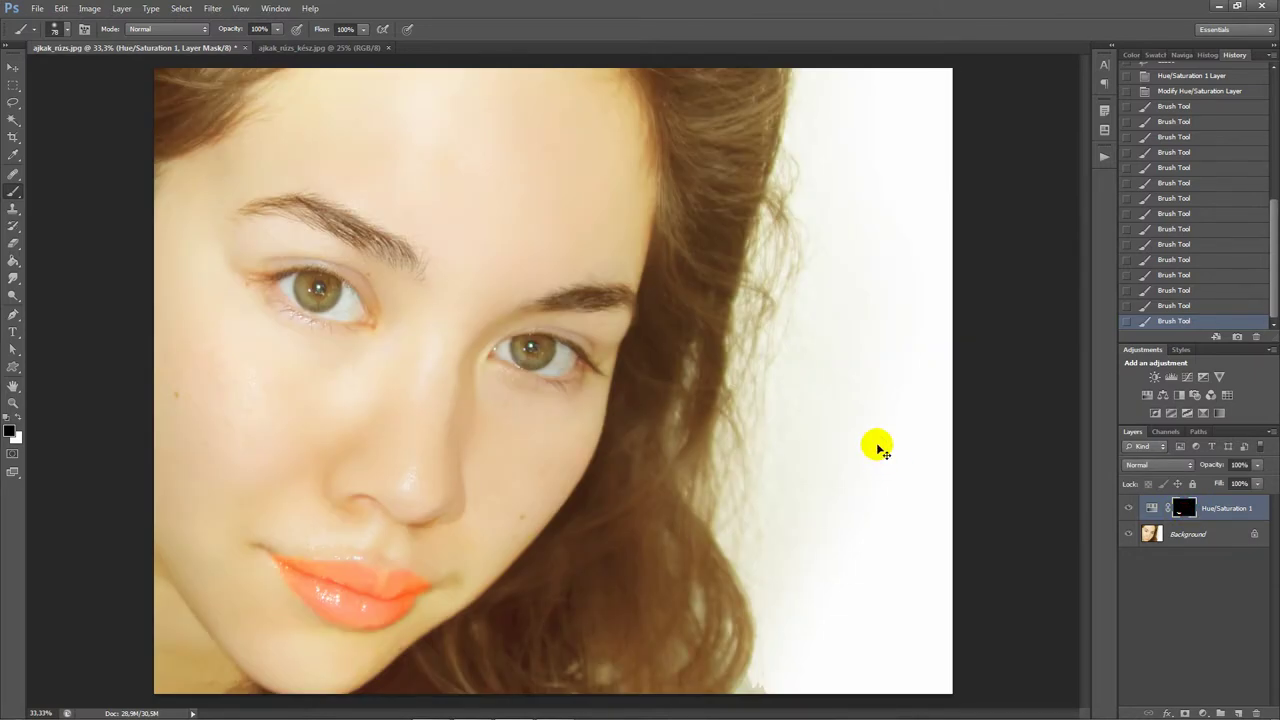
{"action": "key", "text": "ctrl+minus"}
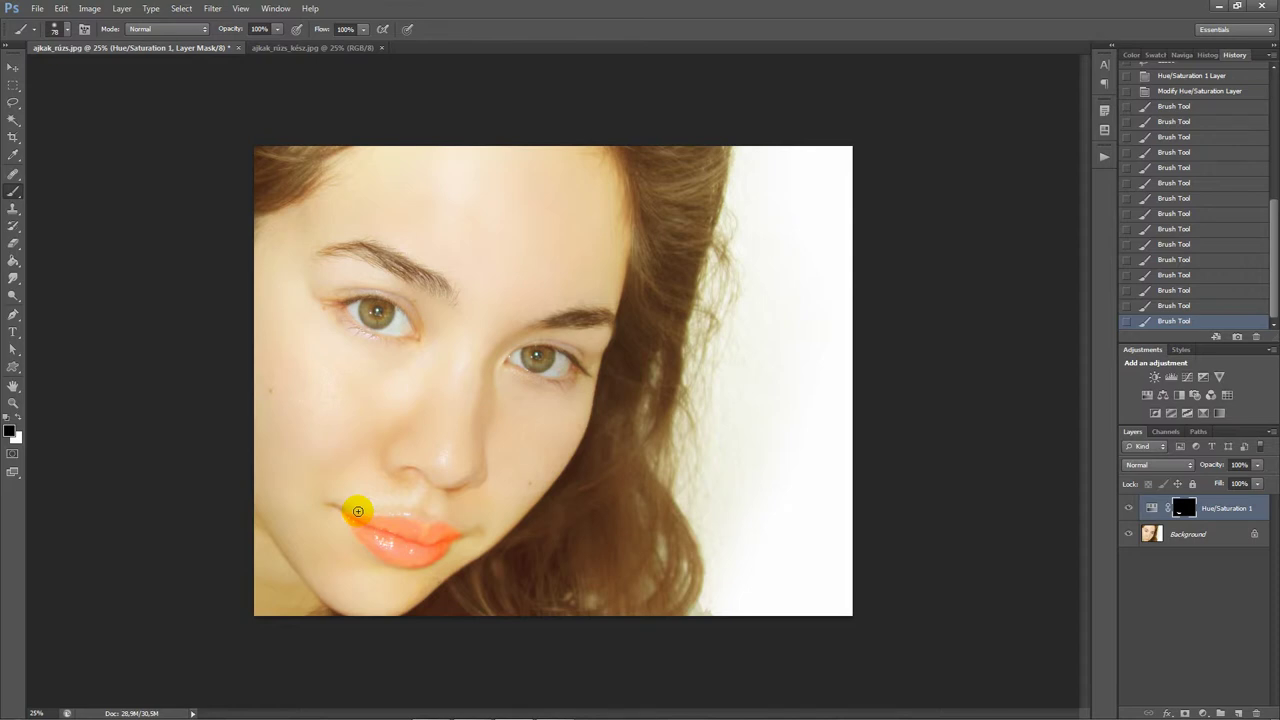
{"action": "left_click_drag", "start_coordinate": [358, 511], "coordinate": [359, 510]}
{"action": "left_click", "coordinate": [376, 510]}
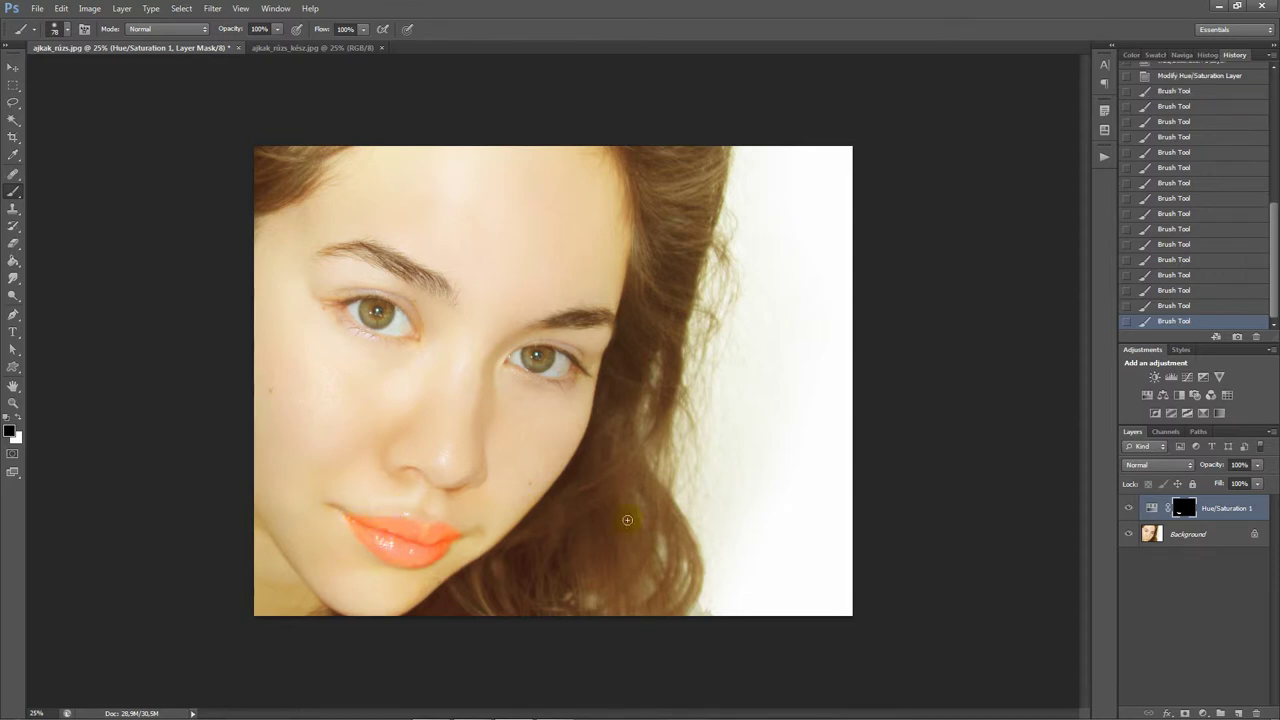
Toggle Hue/Saturation 1 visibility off and on to compare with the original lips.
{"action": "left_click", "coordinate": [1129, 537], "text": "alt"}
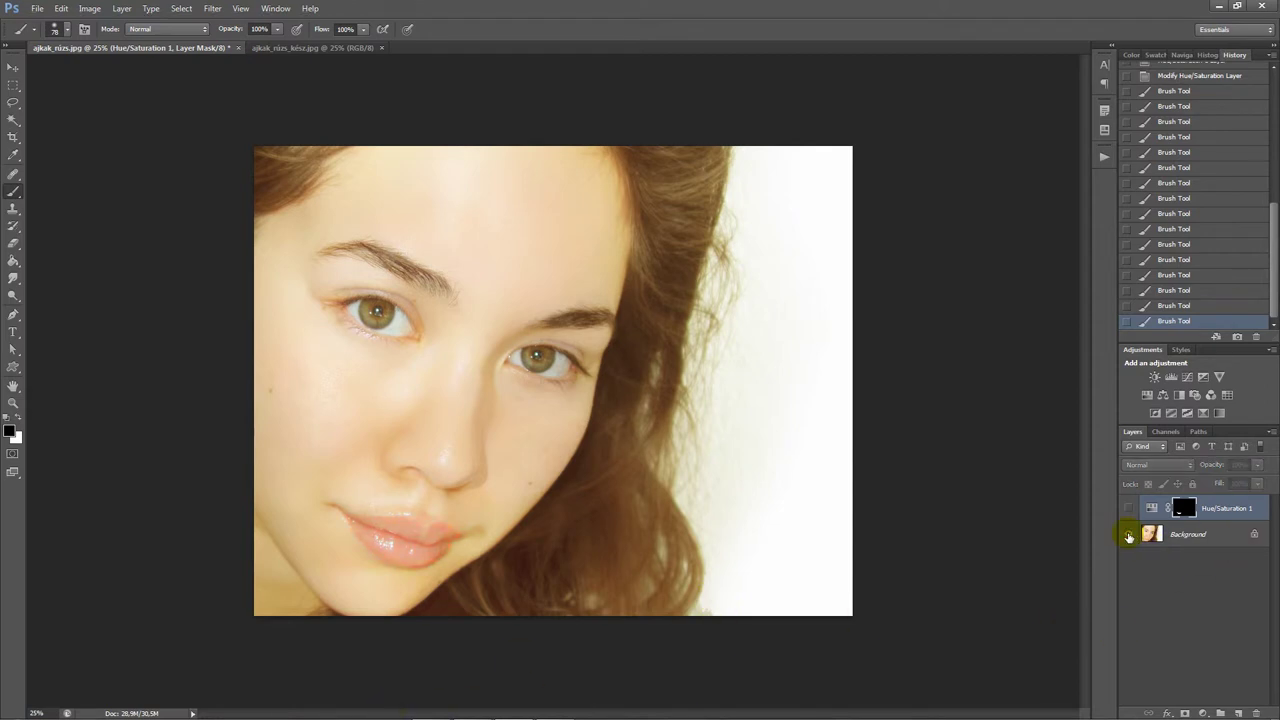
{"action": "left_click", "coordinate": [1129, 537], "text": "alt"}
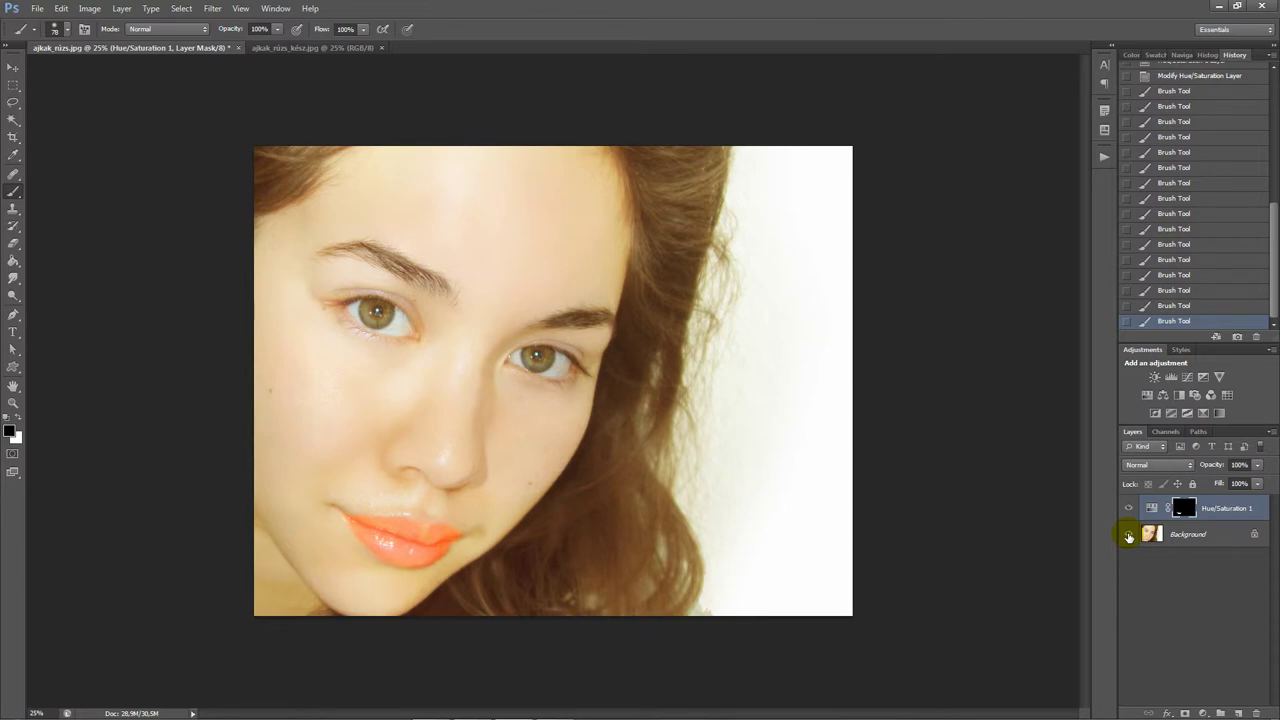
{"action": "left_click", "coordinate": [1257, 465]}
Try Hue/Saturation 1 at 48% opacity, then set it back to 100%.
{"action": "left_click_drag", "start_coordinate": [1257, 481], "coordinate": [1224, 484]}
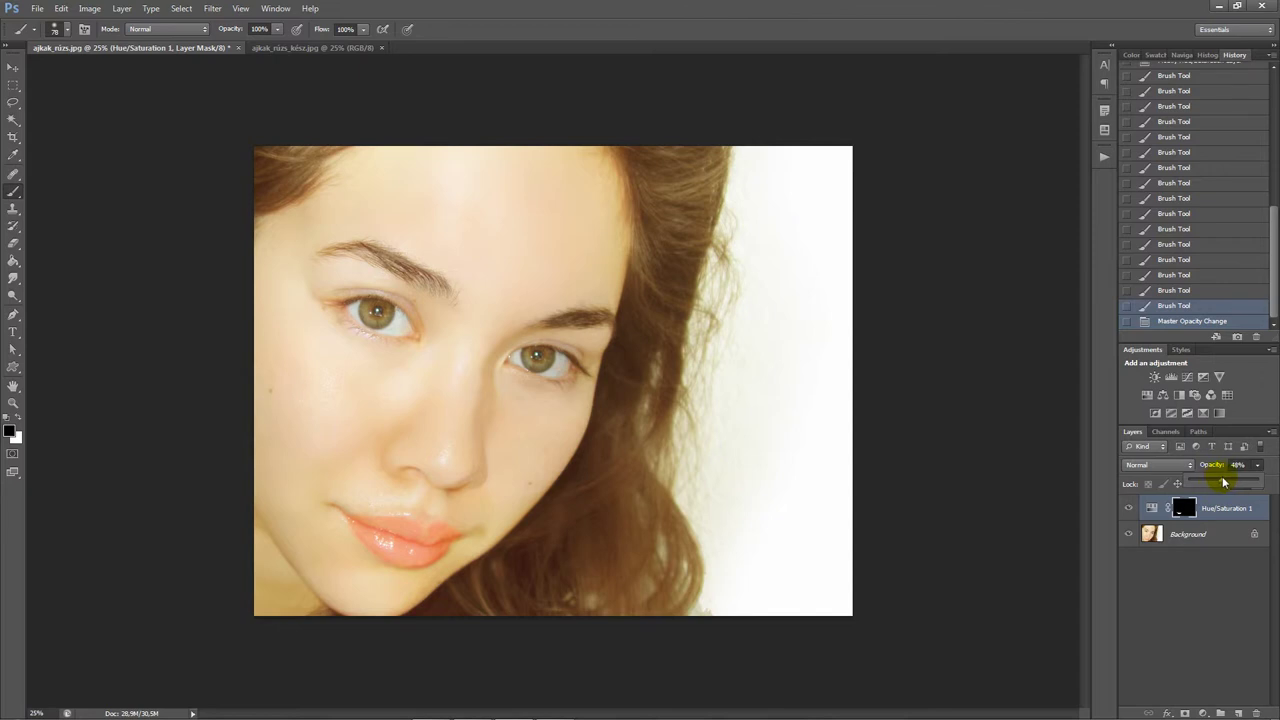
{"action": "left_click", "coordinate": [1130, 535]}
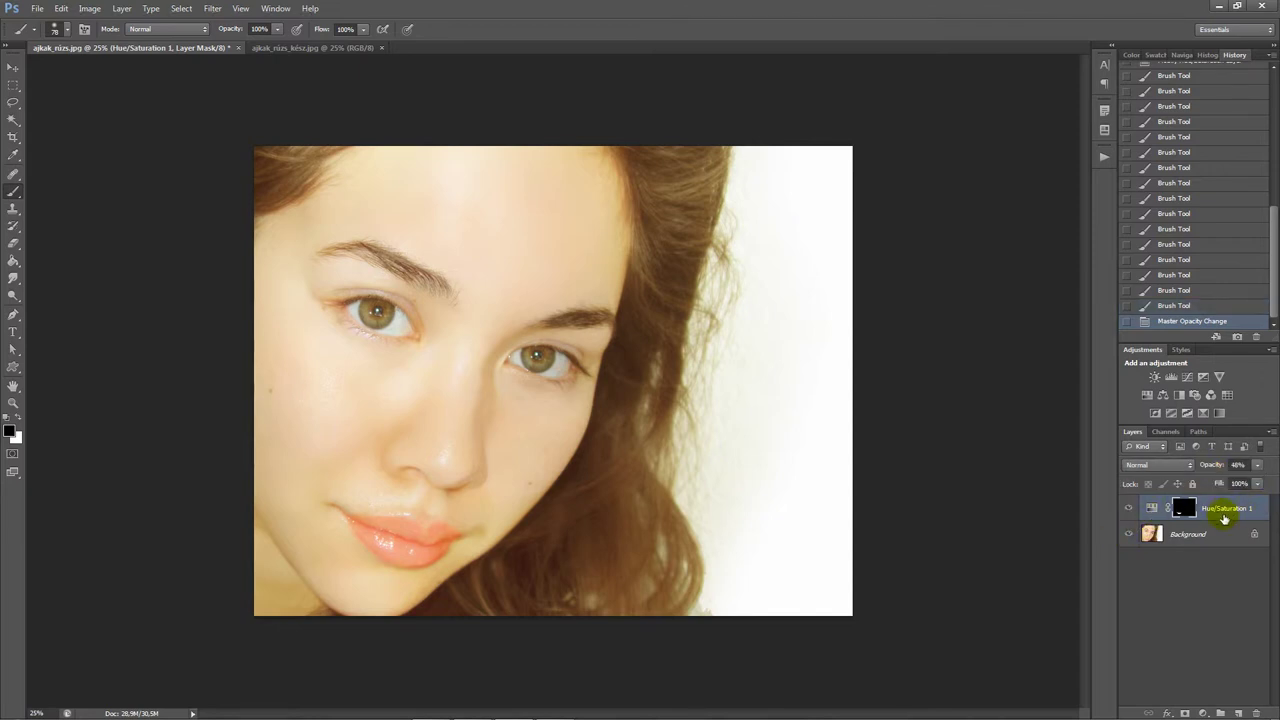
{"action": "left_click", "coordinate": [1253, 468]}
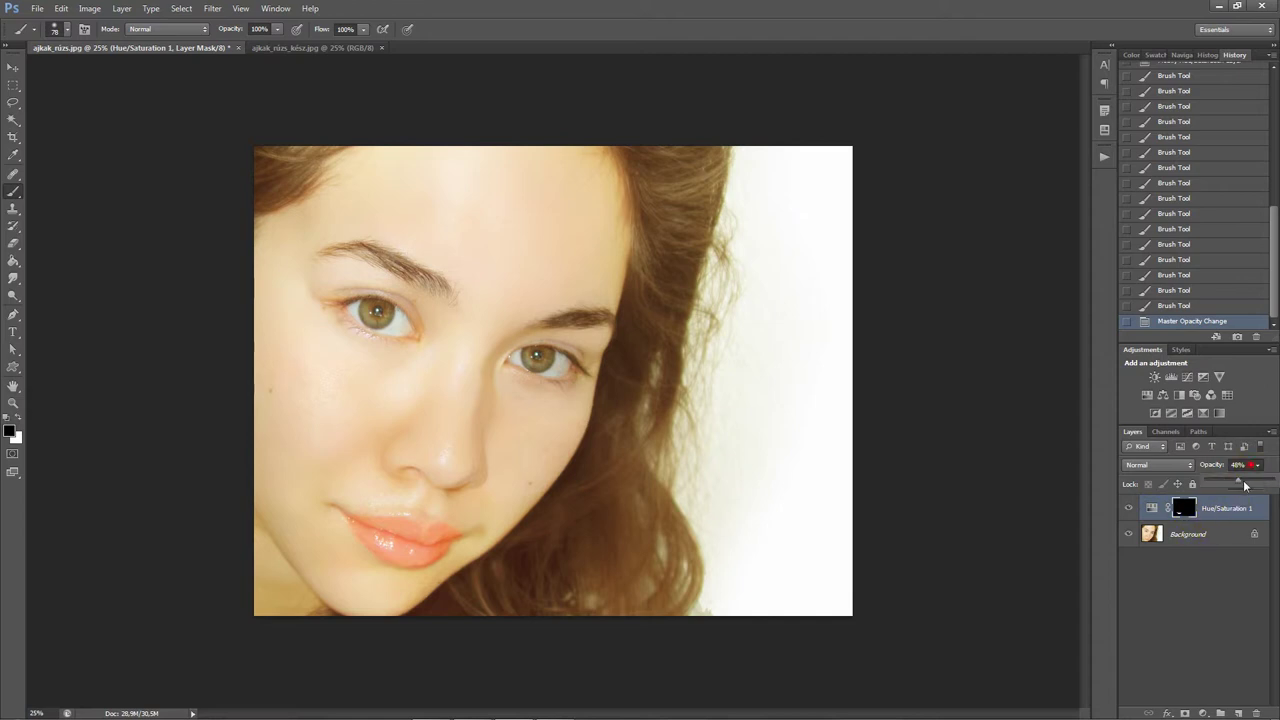
{"action": "left_click_drag", "start_coordinate": [1245, 484], "coordinate": [1275, 484]}
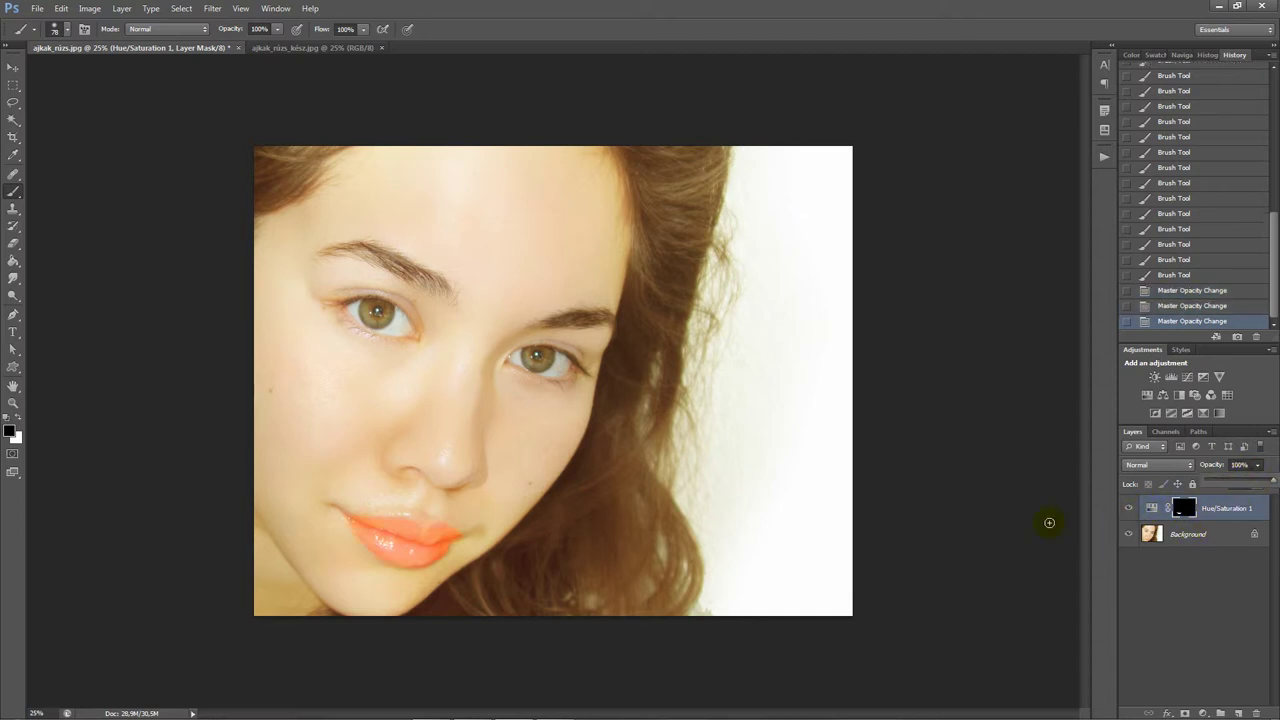
{"action": "left_click", "coordinate": [535, 502]}
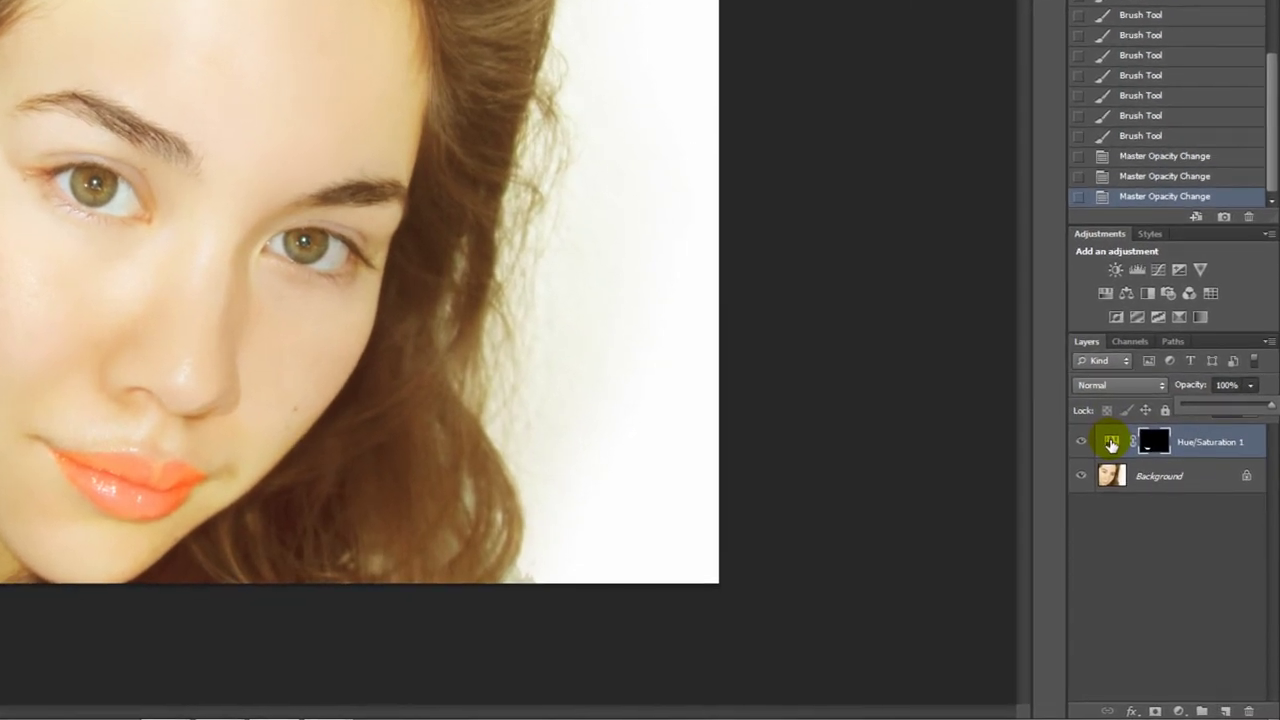
Open the Hue/Saturation 1 settings, enable Colorize, try a hue and raise saturation.
{"action": "left_click", "coordinate": [1111, 444]}
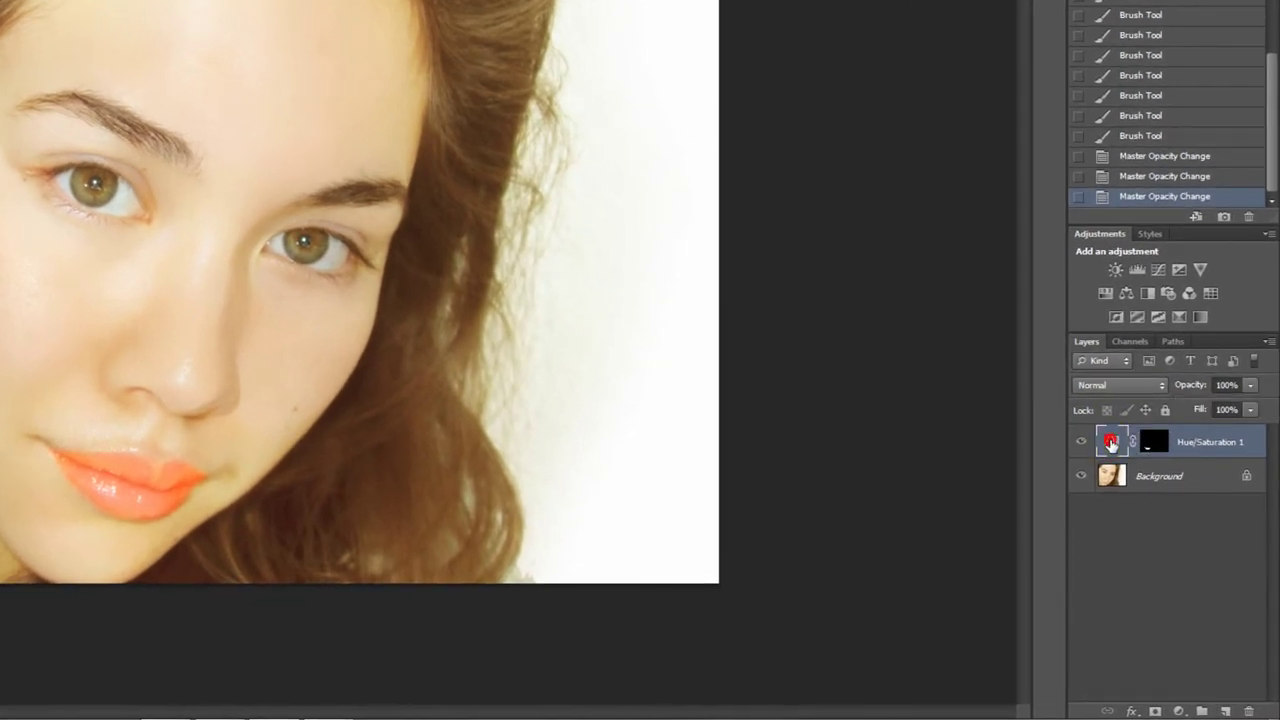
{"action": "double_click", "coordinate": [1111, 444]}
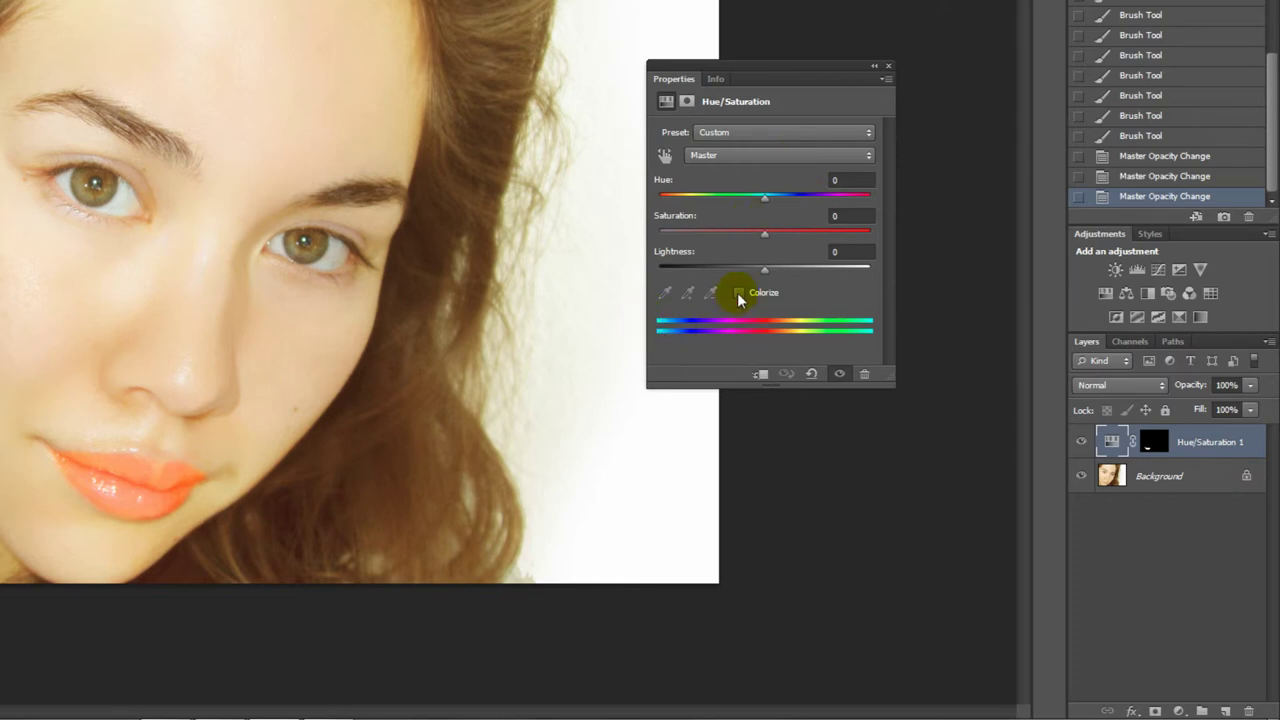
{"action": "left_click", "coordinate": [739, 294]}
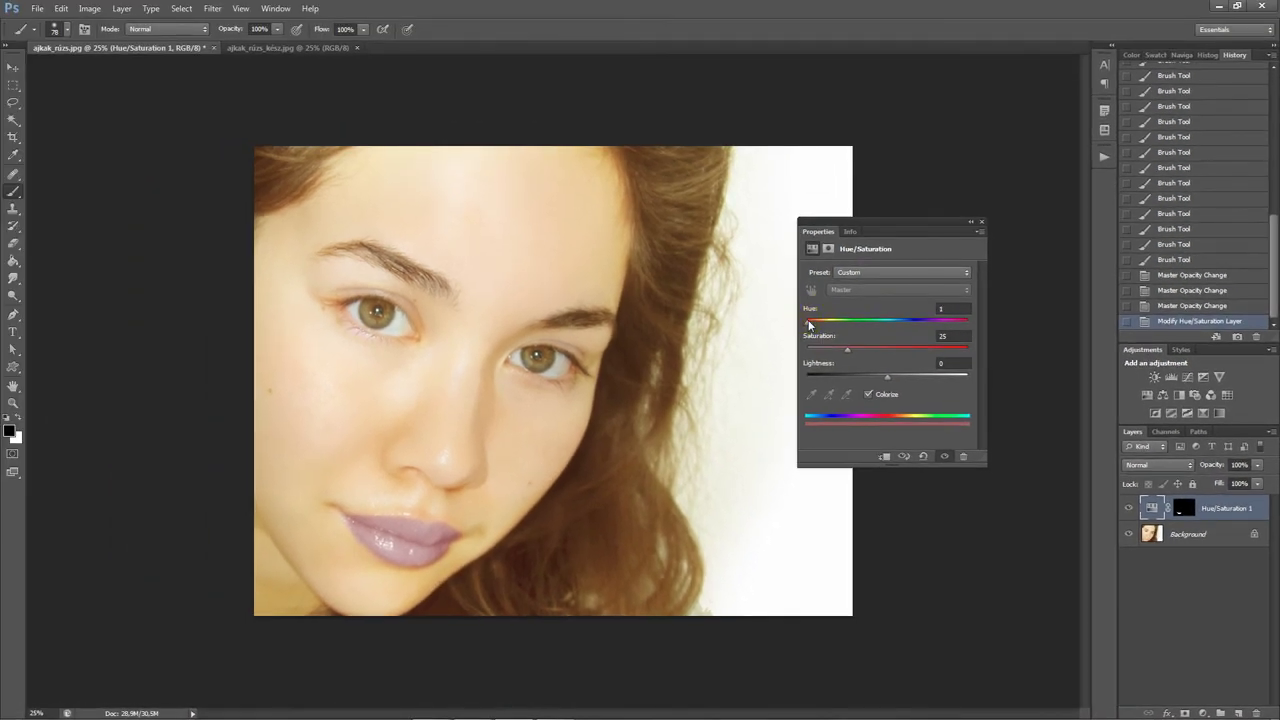
{"action": "mouse_move", "coordinate": [807, 319]}
{"action": "left_mouse_down"}
{"action": "mouse_move", "coordinate": [960, 325]}
{"action": "mouse_move", "coordinate": [807, 321]}
{"action": "left_mouse_up"}
{"action": "left_click_drag", "start_coordinate": [886, 352], "coordinate": [920, 352]}
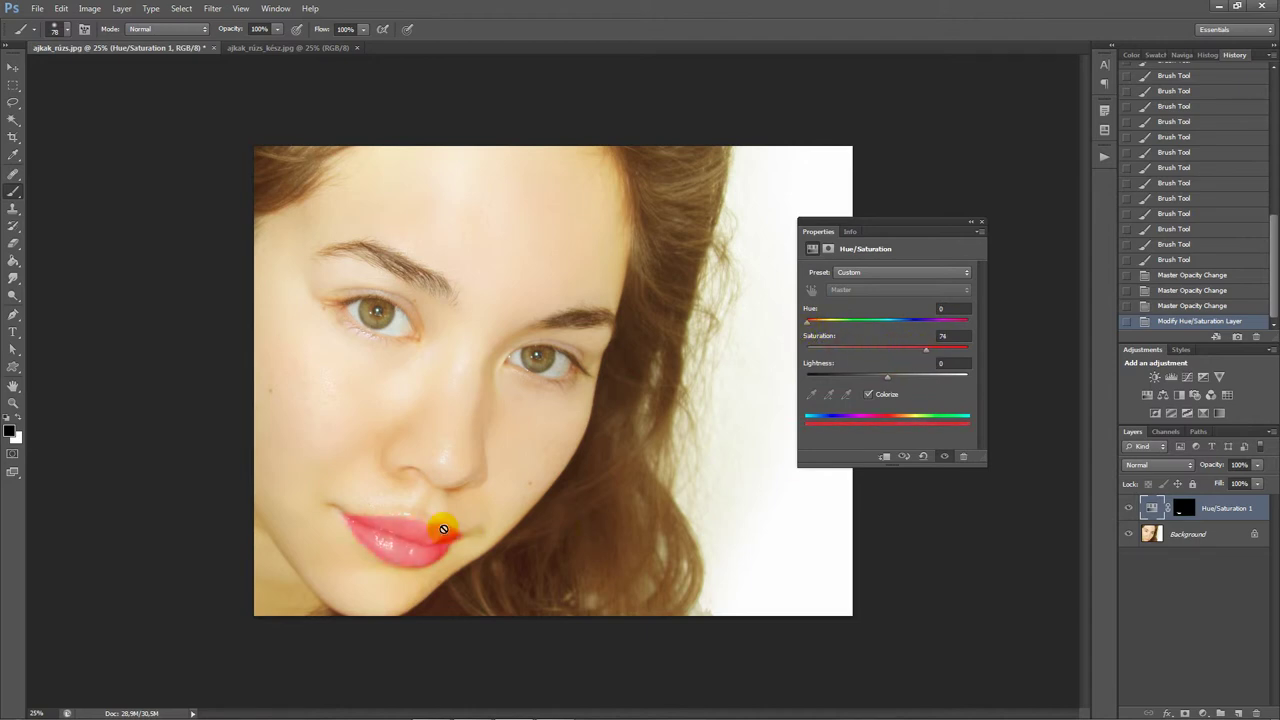
Zoom in on the lips and set Saturation 100 and Lightness +24 for bright pink.
{"action": "key", "text": "ctrl+plus"}
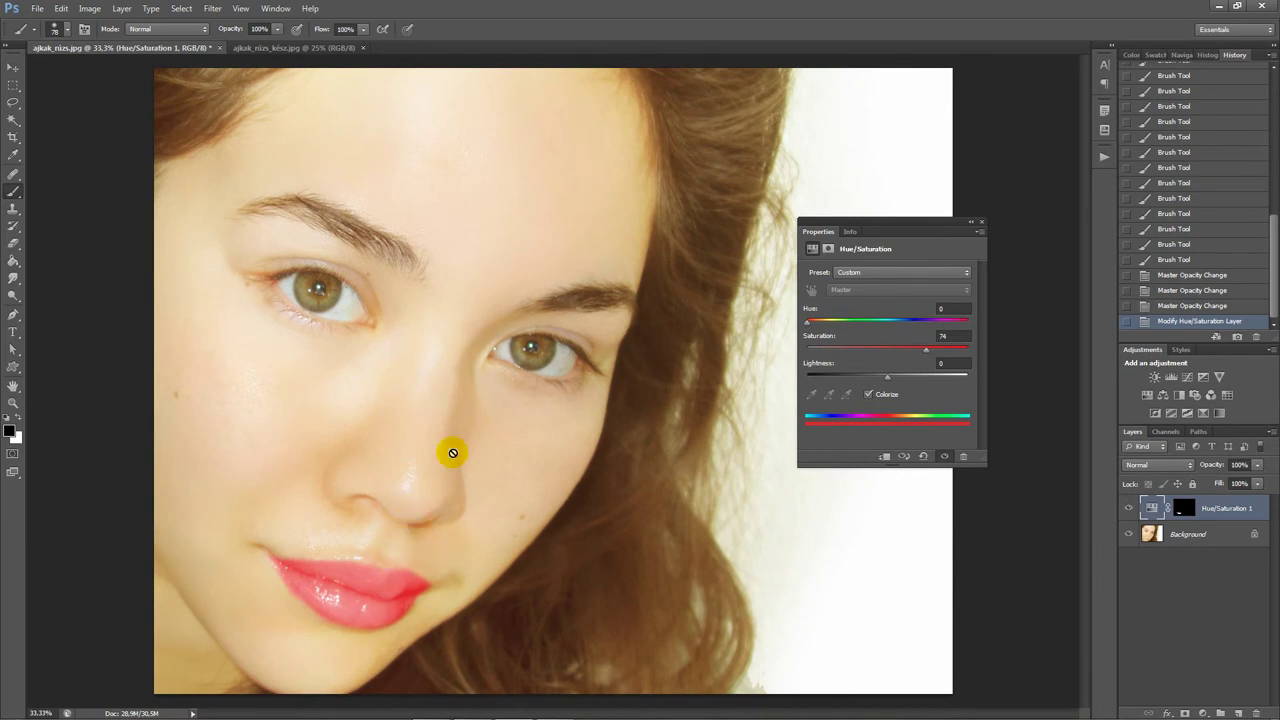
{"action": "key", "text": "ctrl+plus"}
{"action": "key", "text": "ctrl+plus"}
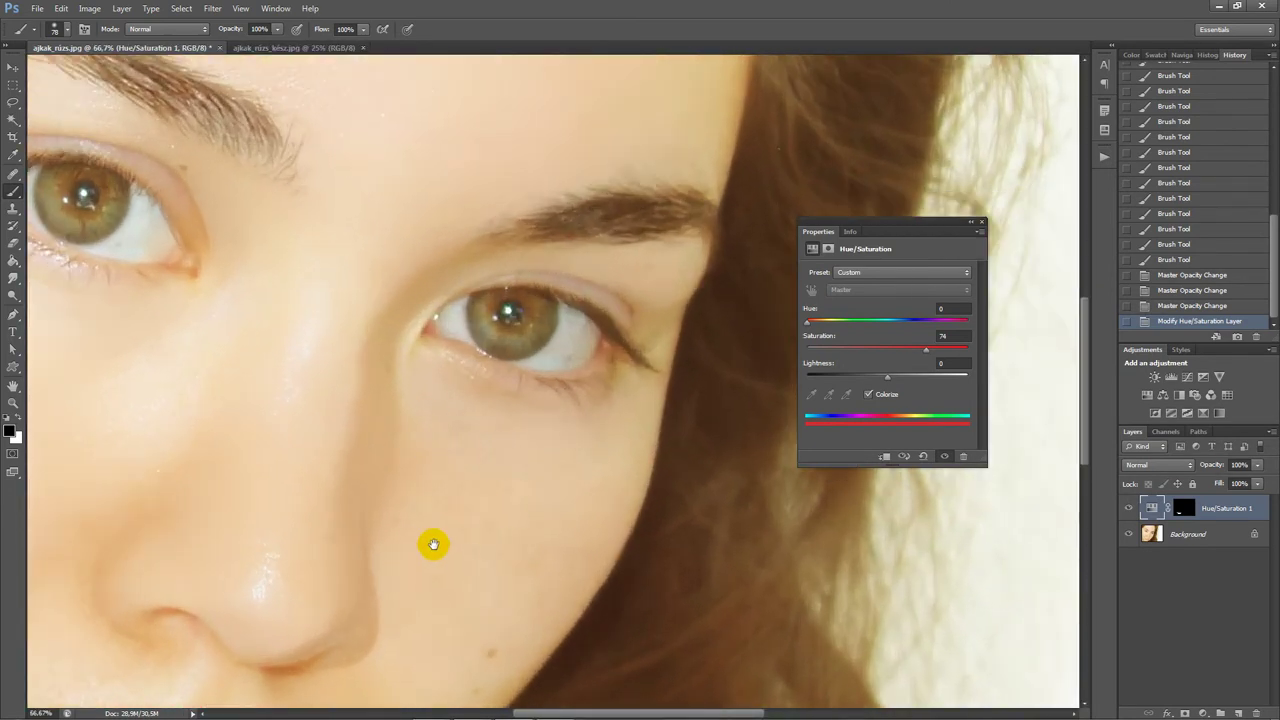
{"action": "left_click_drag", "start_coordinate": [494, 589], "coordinate": [697, 297]}
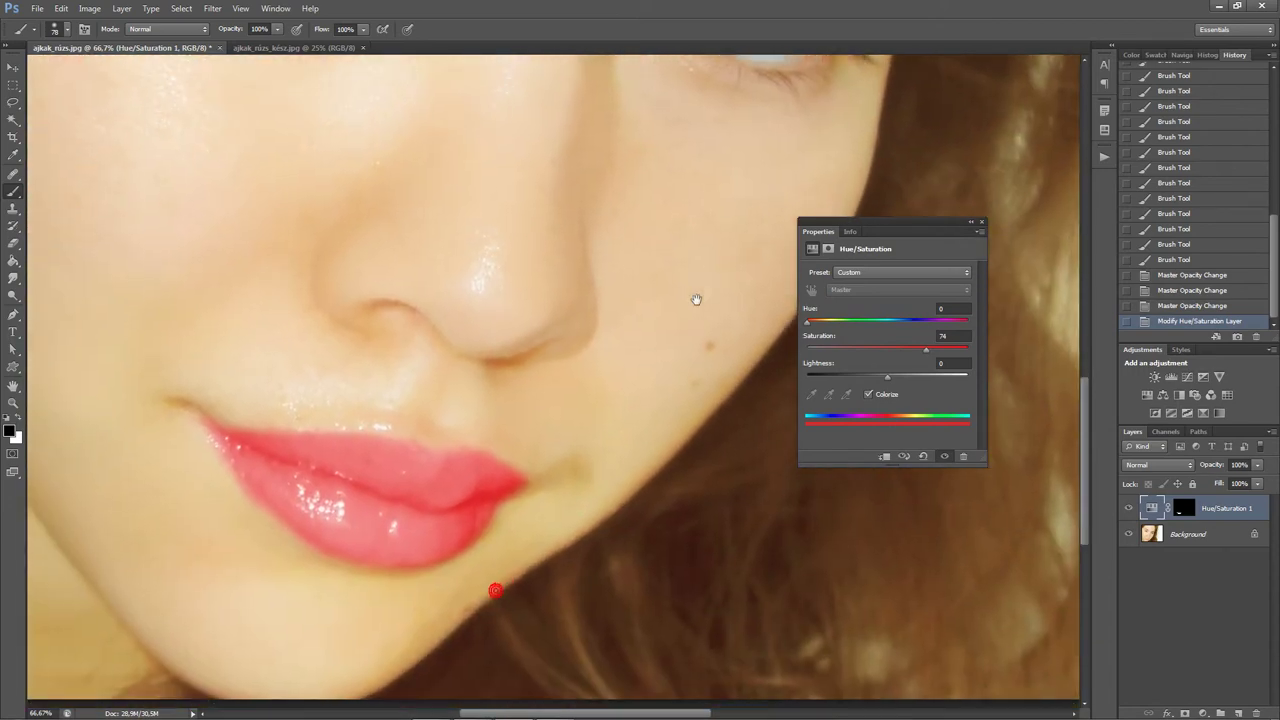
{"action": "left_click_drag", "start_coordinate": [448, 409], "coordinate": [494, 391]}
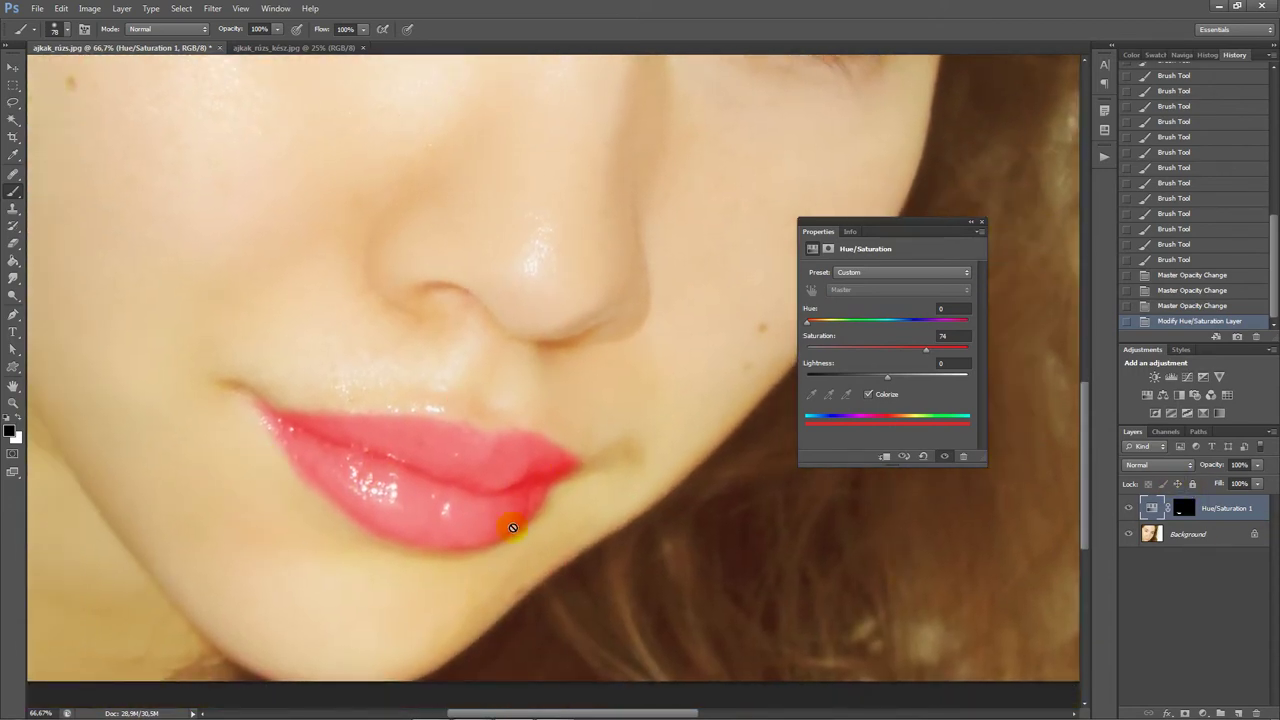
{"action": "left_click_drag", "start_coordinate": [927, 348], "coordinate": [945, 349]}
{"action": "left_click_drag", "start_coordinate": [950, 355], "coordinate": [969, 367]}
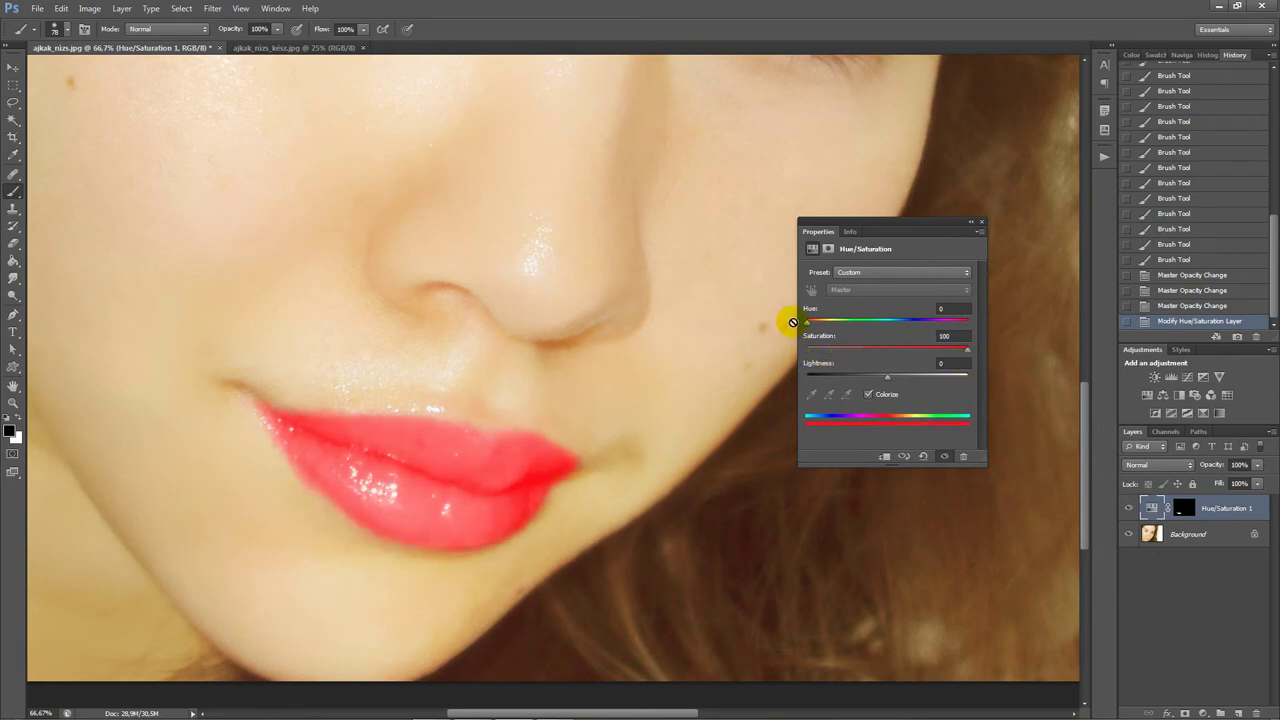
{"action": "left_click_drag", "start_coordinate": [888, 381], "coordinate": [904, 381]}
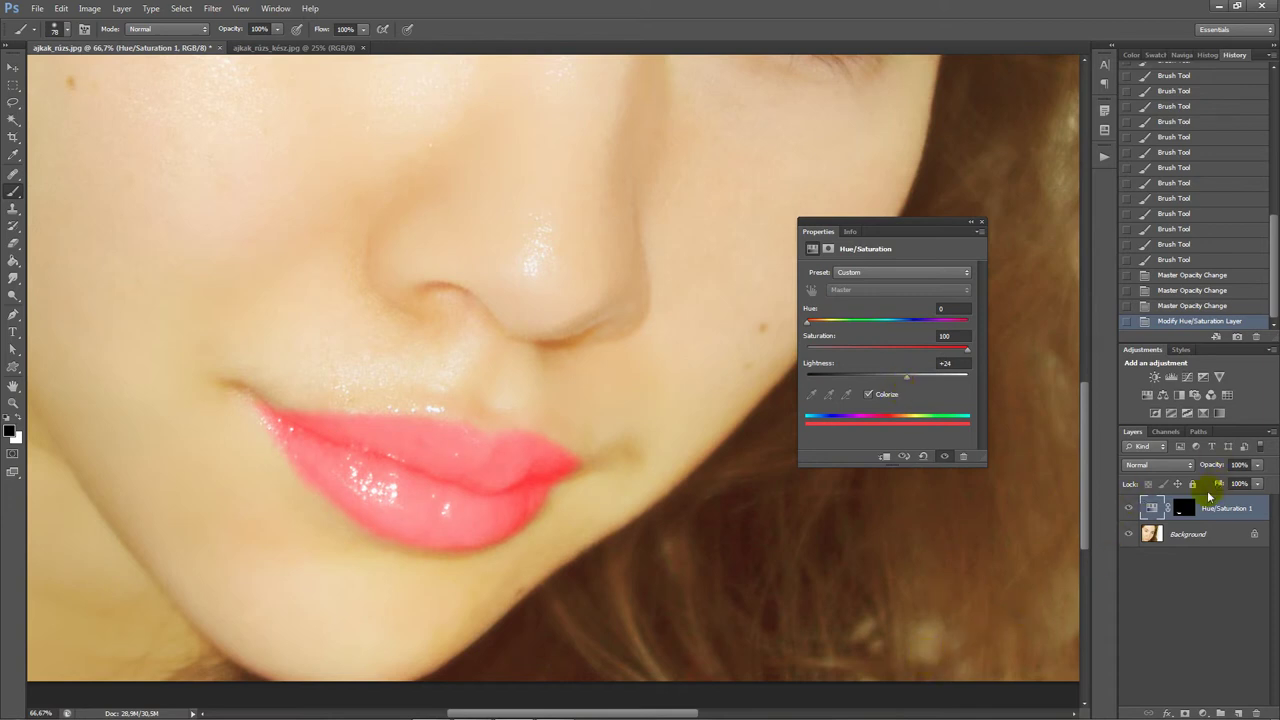
Paint the Hue/Saturation 1 mask along the left lip corner, upper lip and lower lip edges.
{"action": "left_click", "coordinate": [1185, 510]}
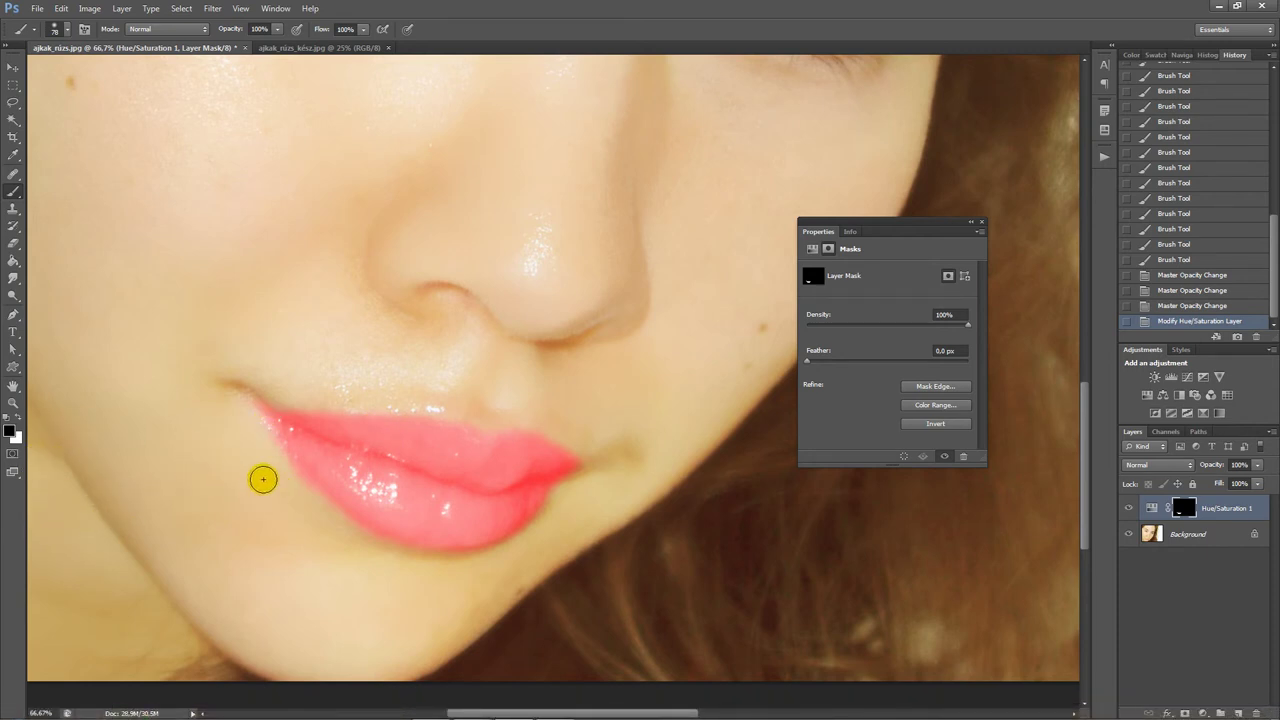
{"action": "left_click", "coordinate": [253, 438]}
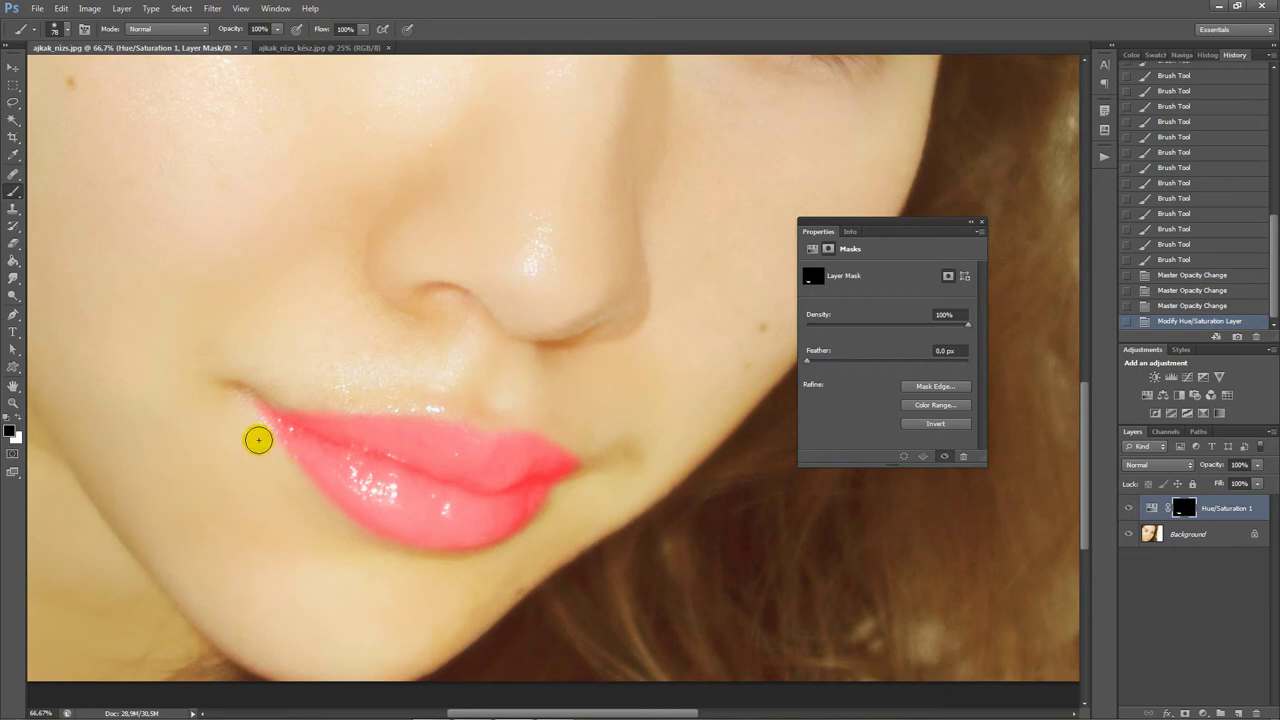
{"action": "left_click_drag", "start_coordinate": [245, 405], "coordinate": [229, 403]}
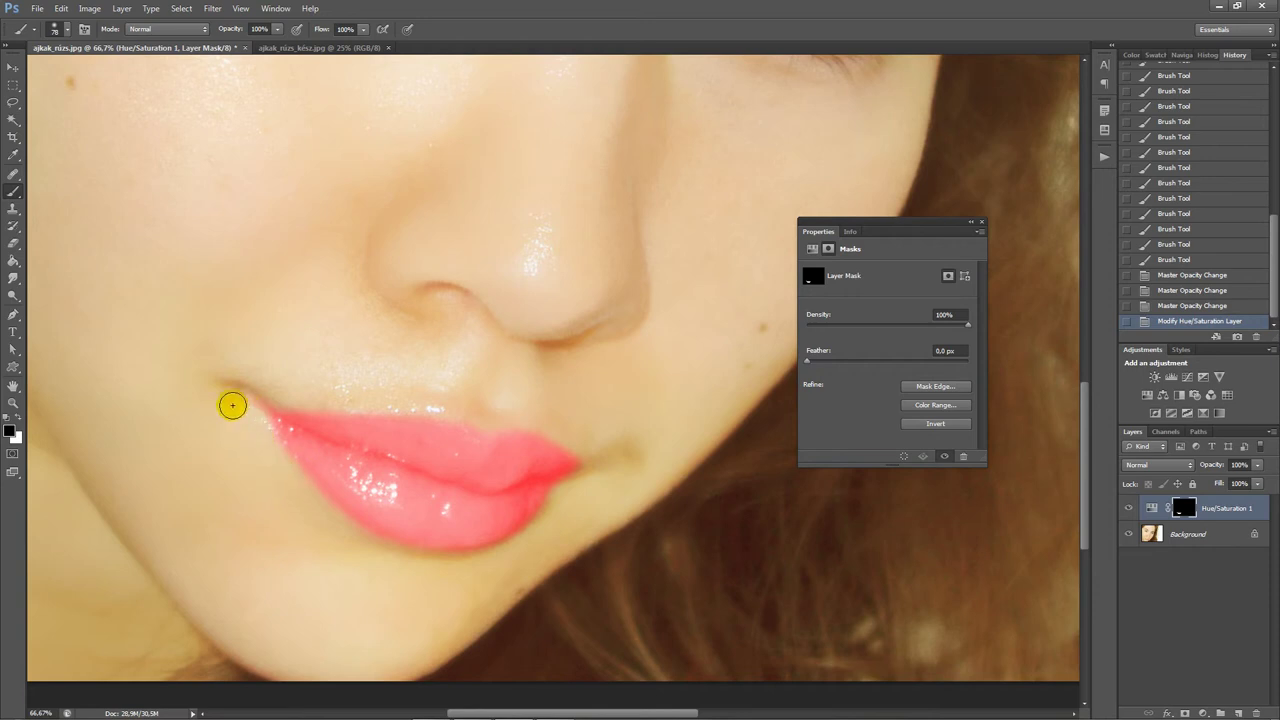
{"action": "left_click_drag", "start_coordinate": [344, 386], "coordinate": [271, 391]}
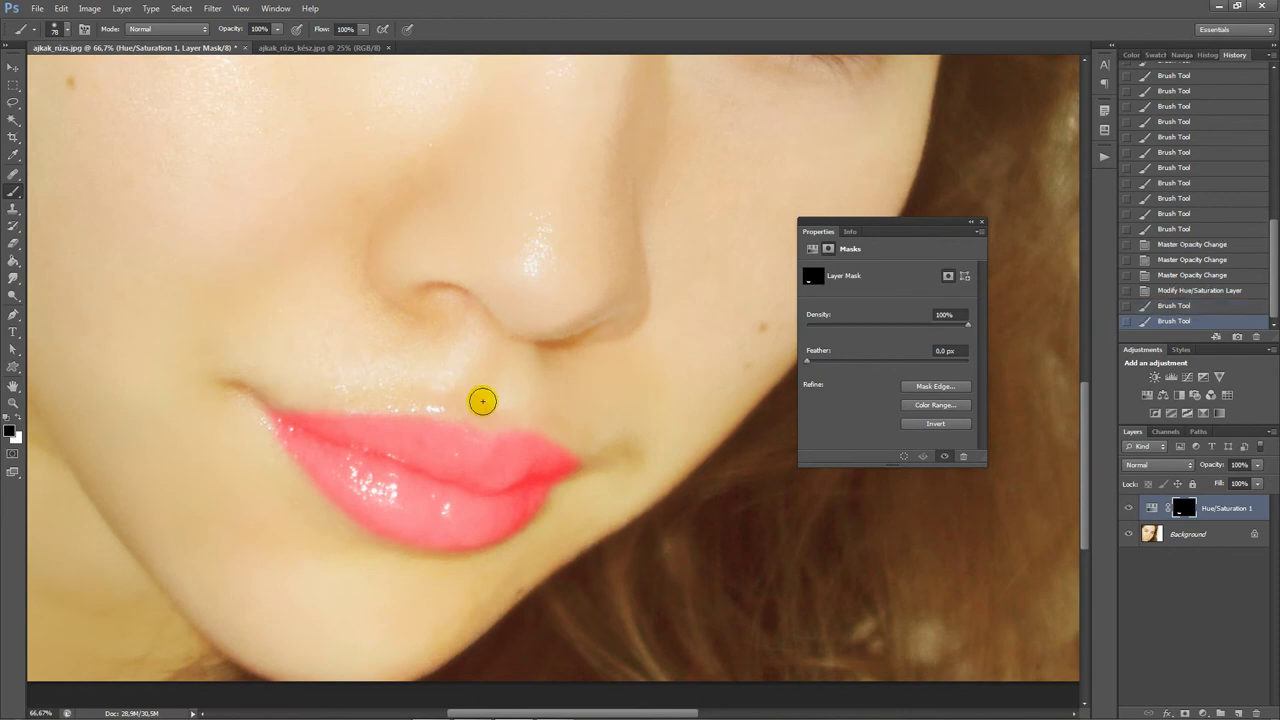
{"action": "left_click_drag", "start_coordinate": [480, 397], "coordinate": [588, 453]}
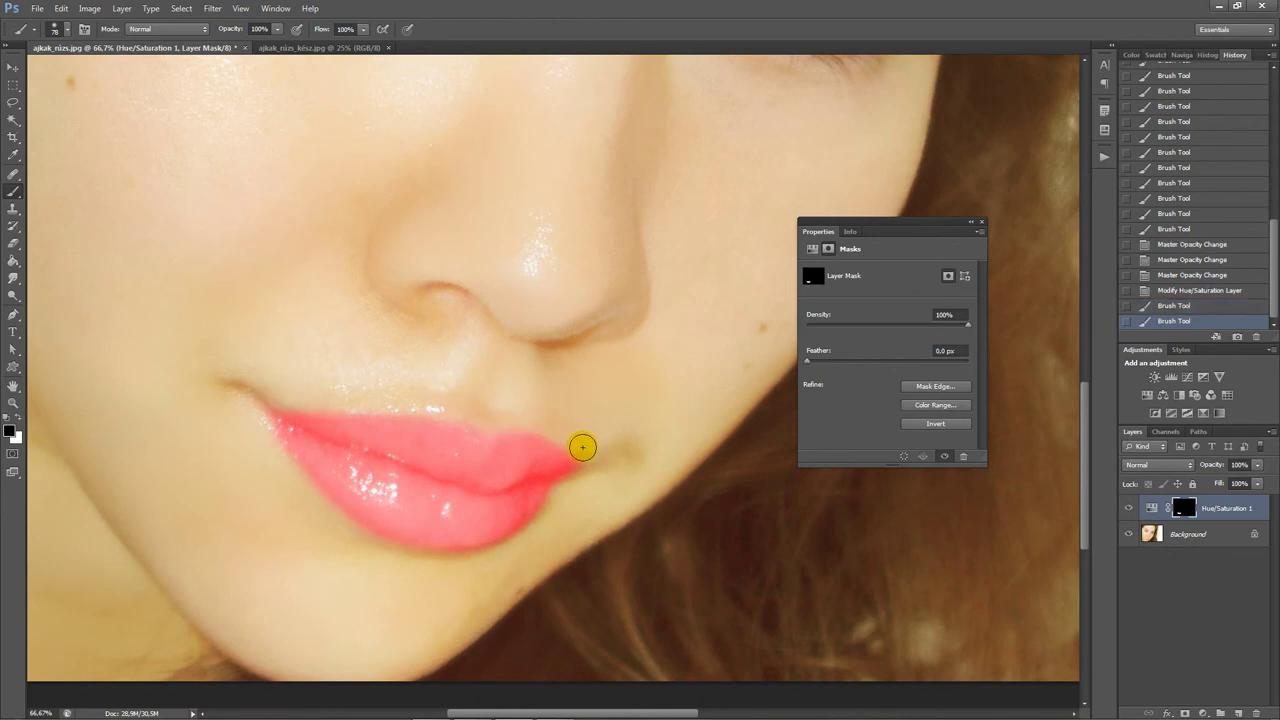
{"action": "left_click_drag", "start_coordinate": [491, 574], "coordinate": [363, 551]}
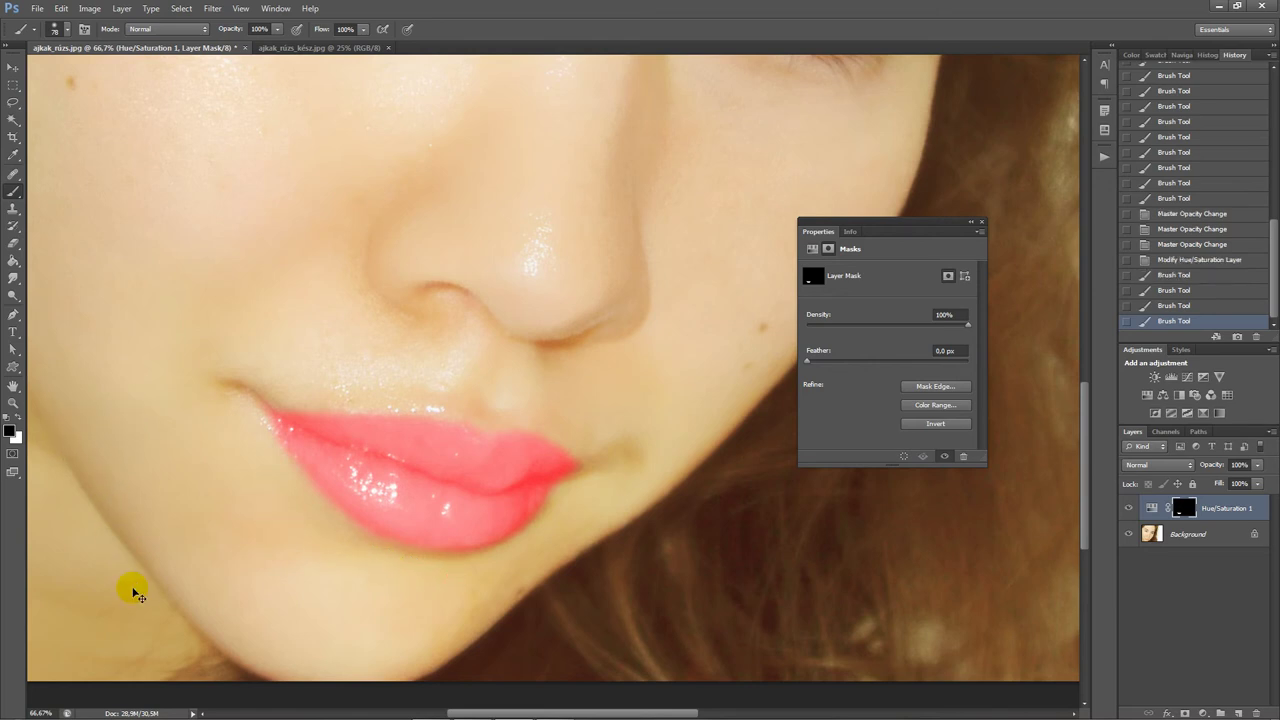
{"action": "key", "text": "ctrl+minus"}
{"action": "key", "text": "ctrl+minus"}
{"action": "key", "text": "ctrl+minus"}
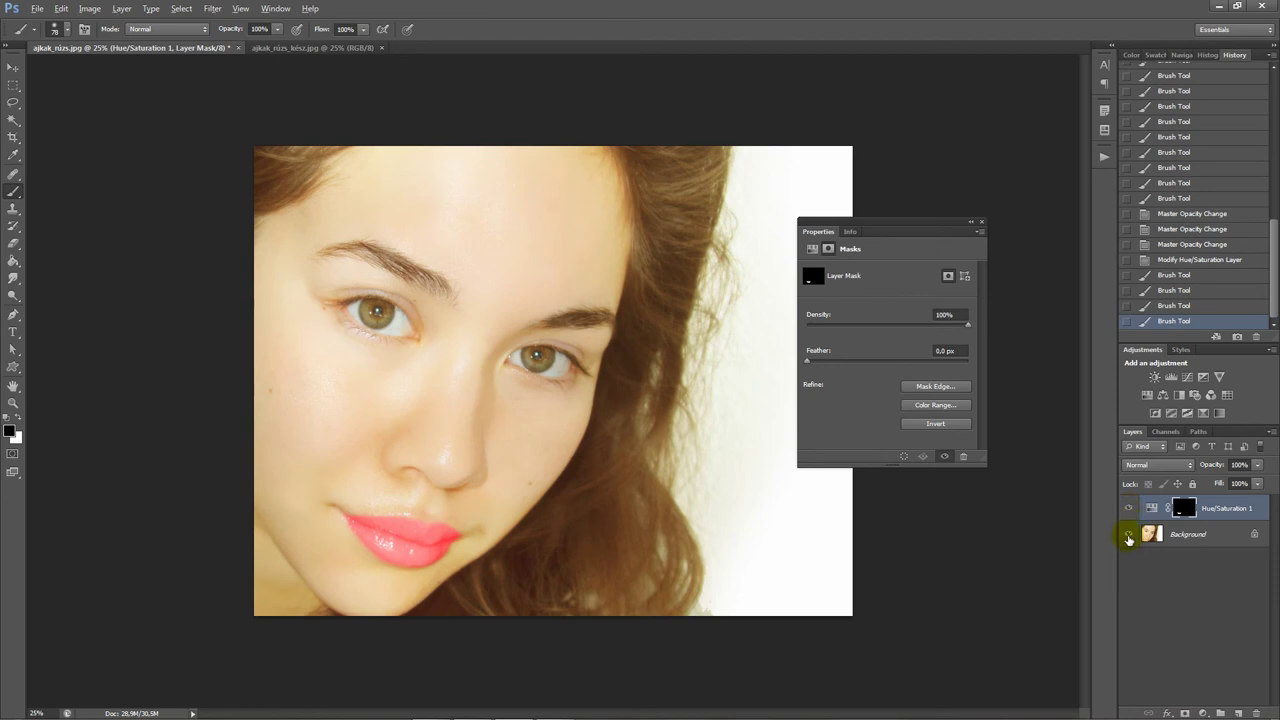
{"action": "left_click", "coordinate": [1129, 511]}
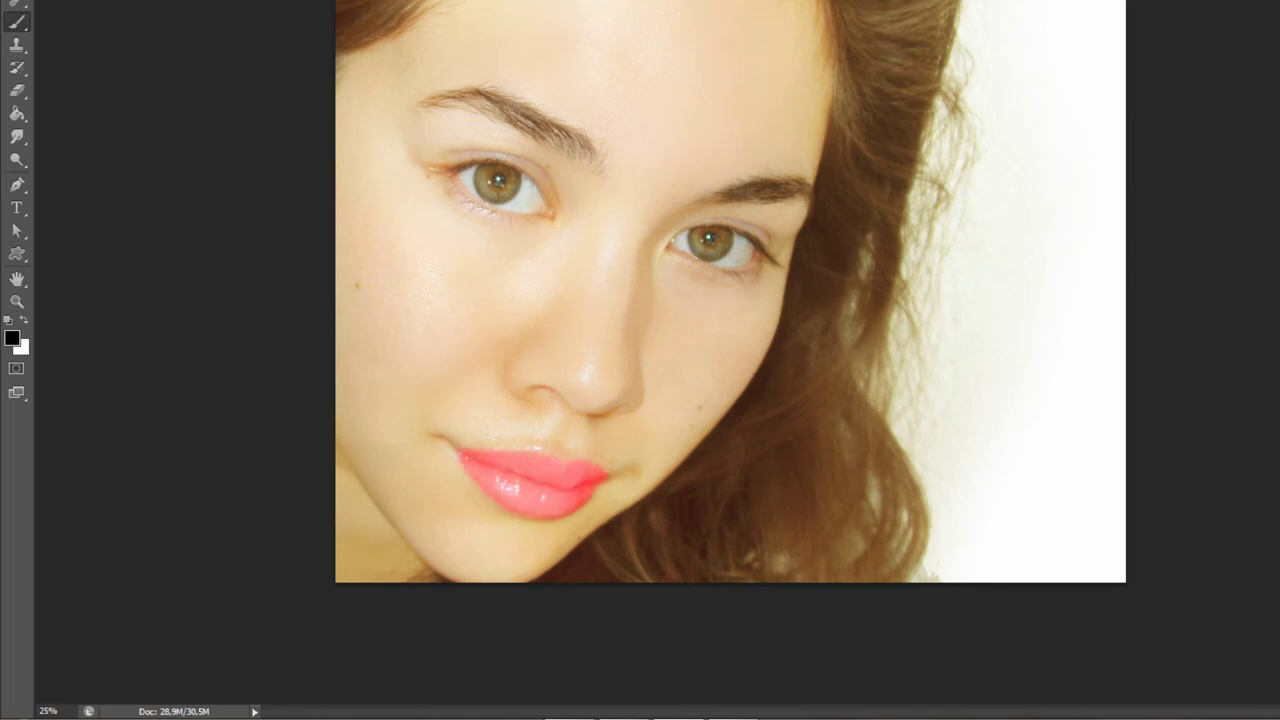
{"action": "scroll", "coordinate": [728, 284], "scroll_direction": "up", "scroll_amount": 1}
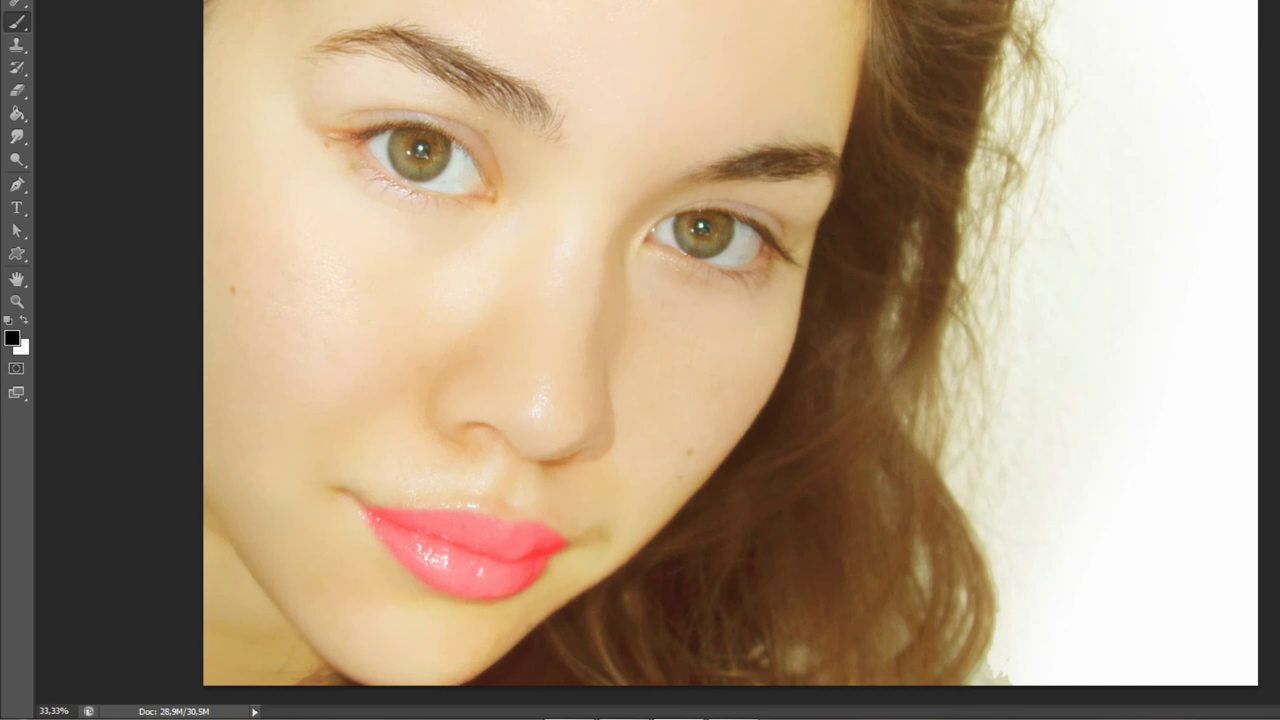